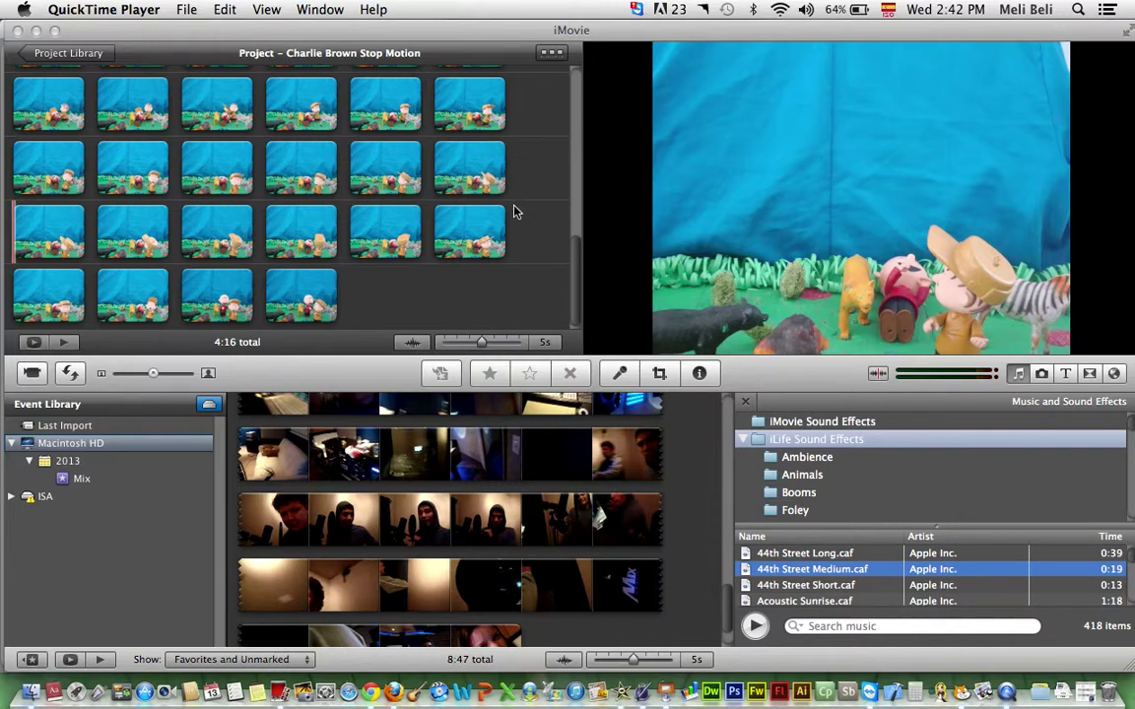
Select all 64 frames and shorten each still's 4.0s duration so the project totals 8.5 seconds
scroll(513, 208, "up", 15)
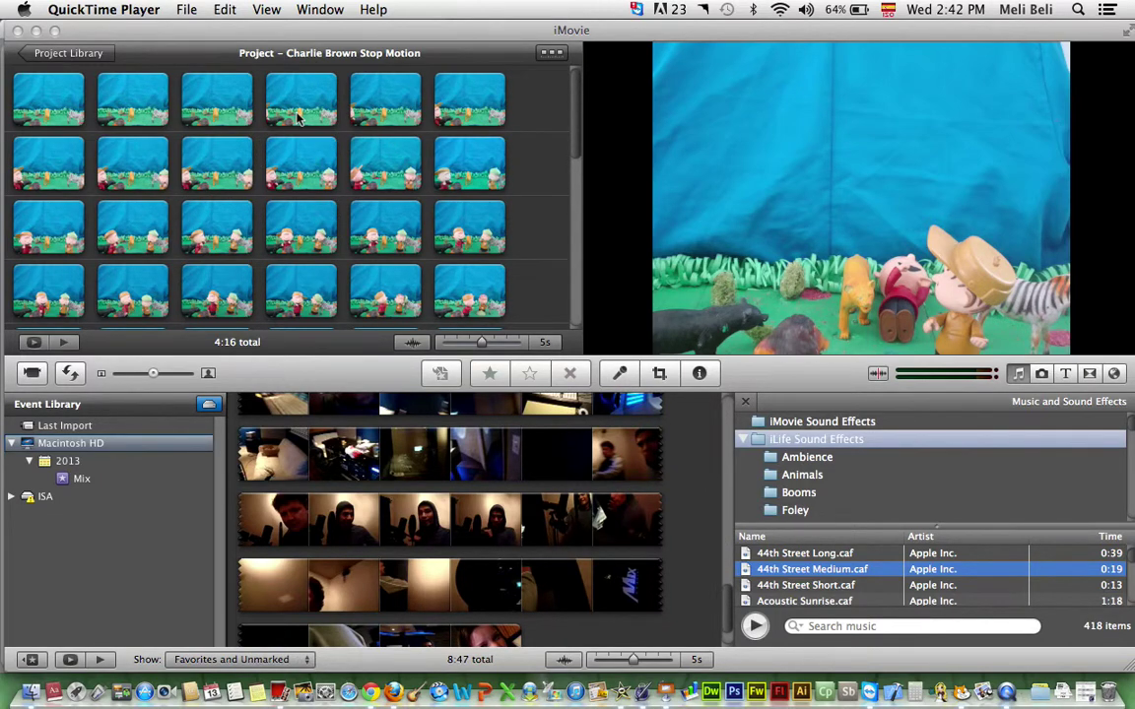
left_click(34, 105)
left_click(40, 101)
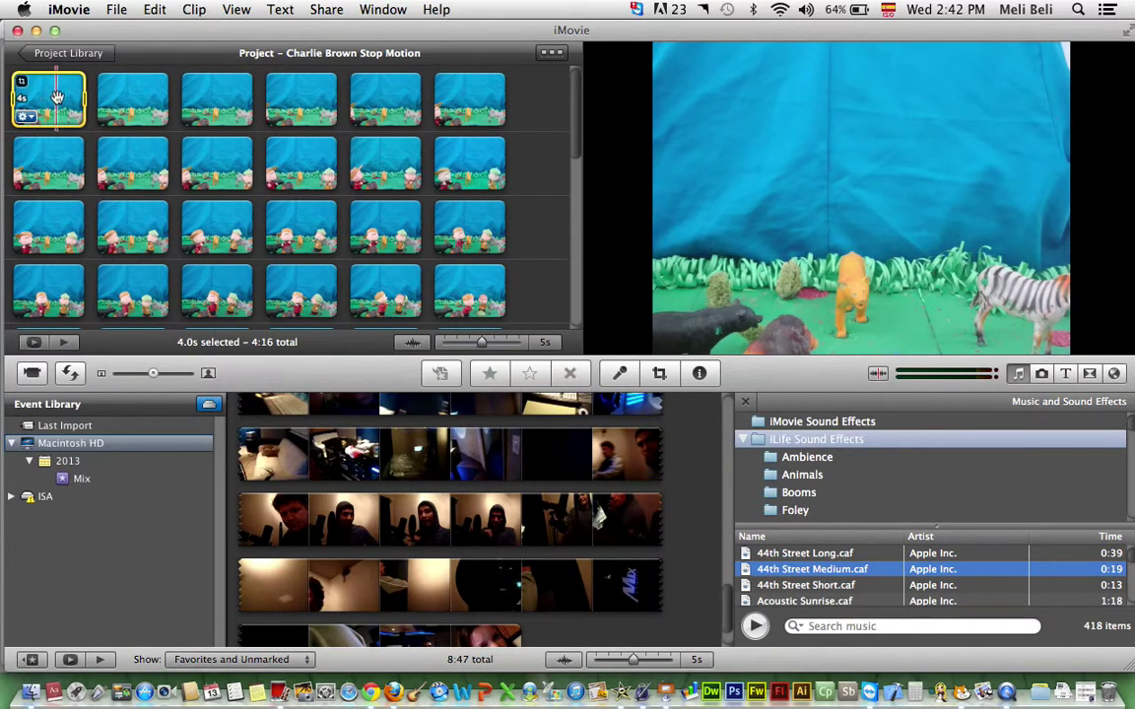
left_click(112, 99)
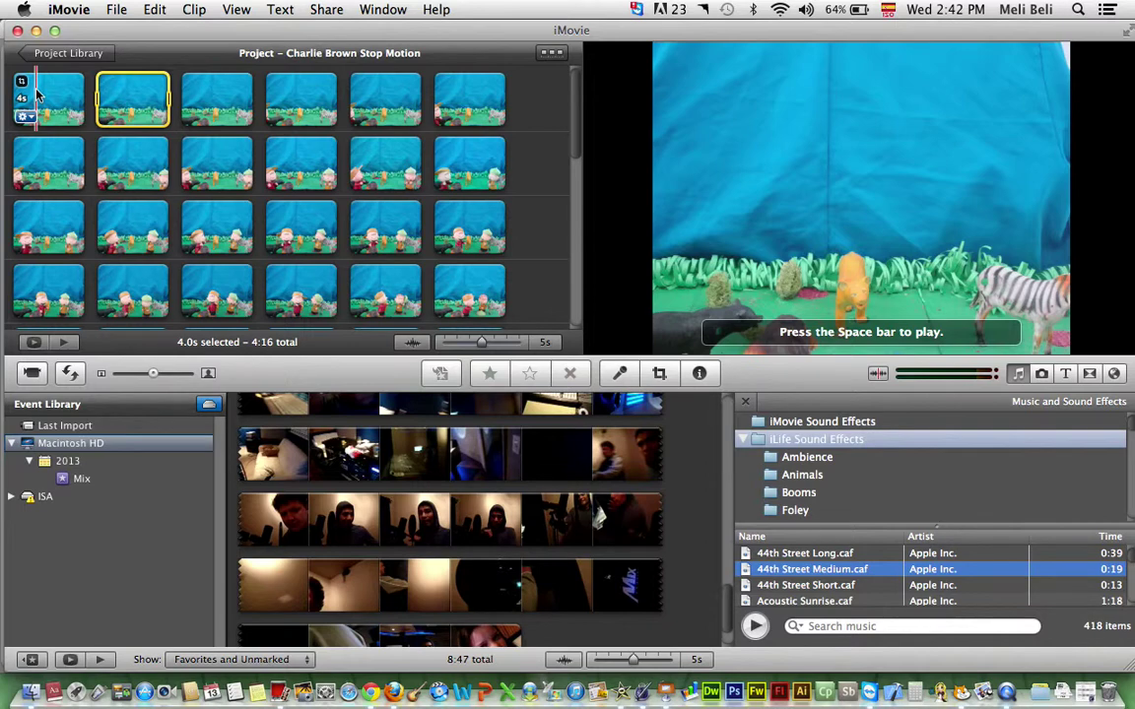
key("super+a")
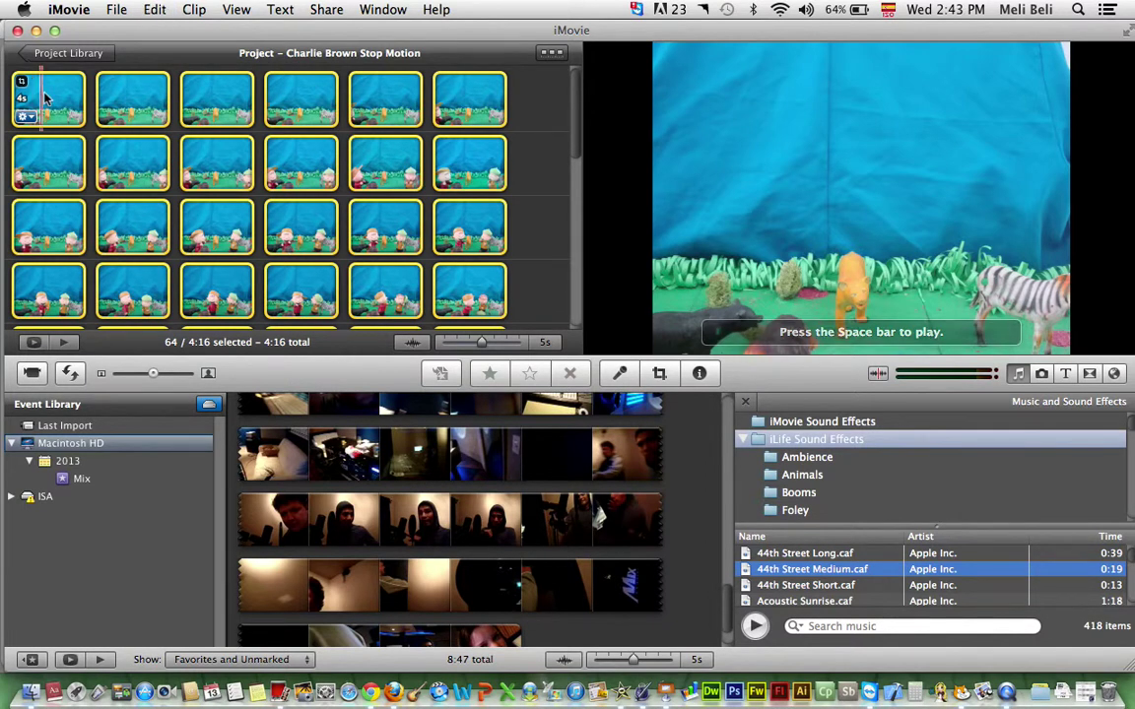
key("i")
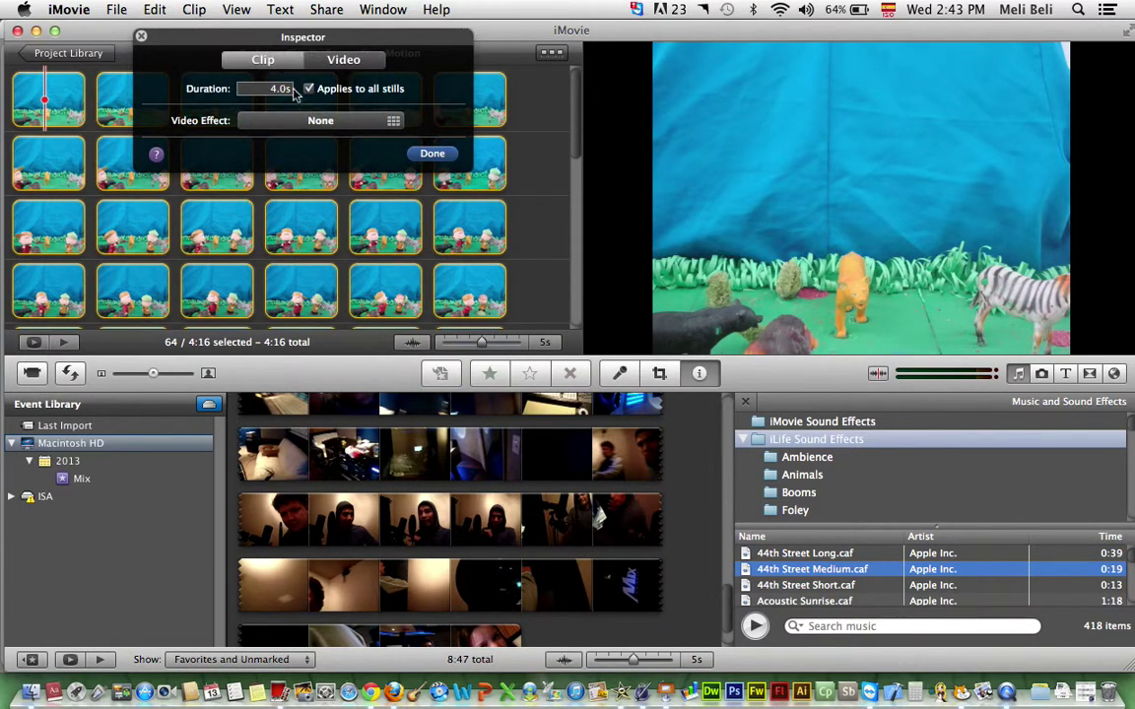
double_click(276, 89)
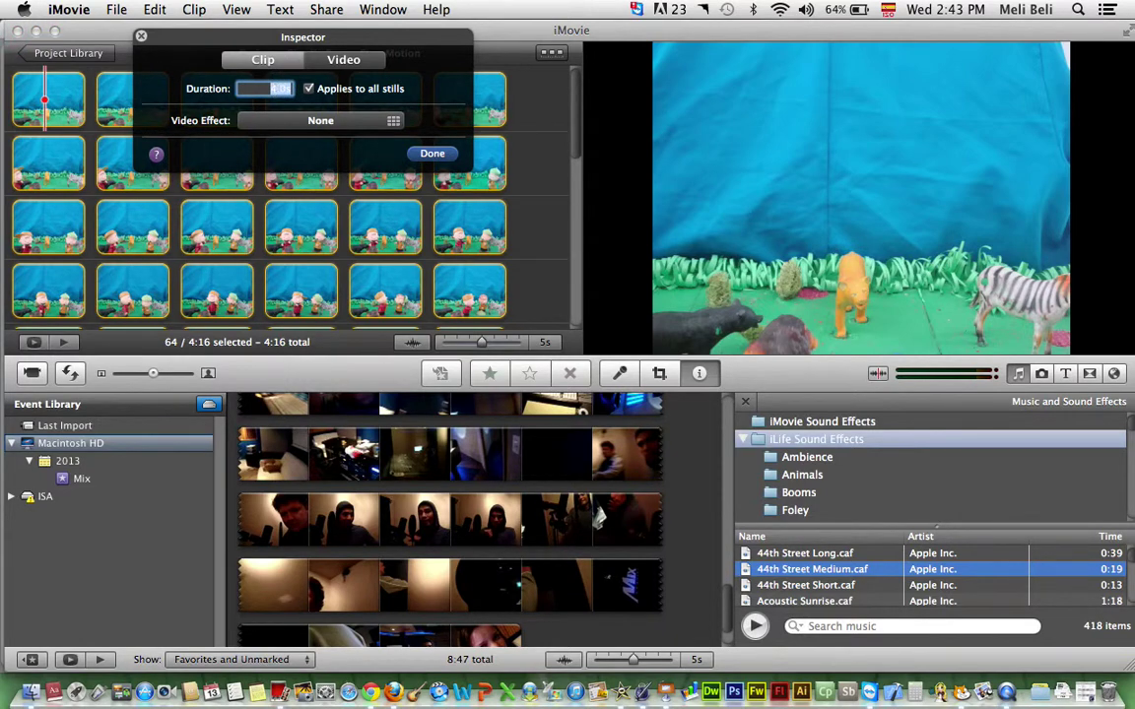
type("0.")
left_click(443, 155)
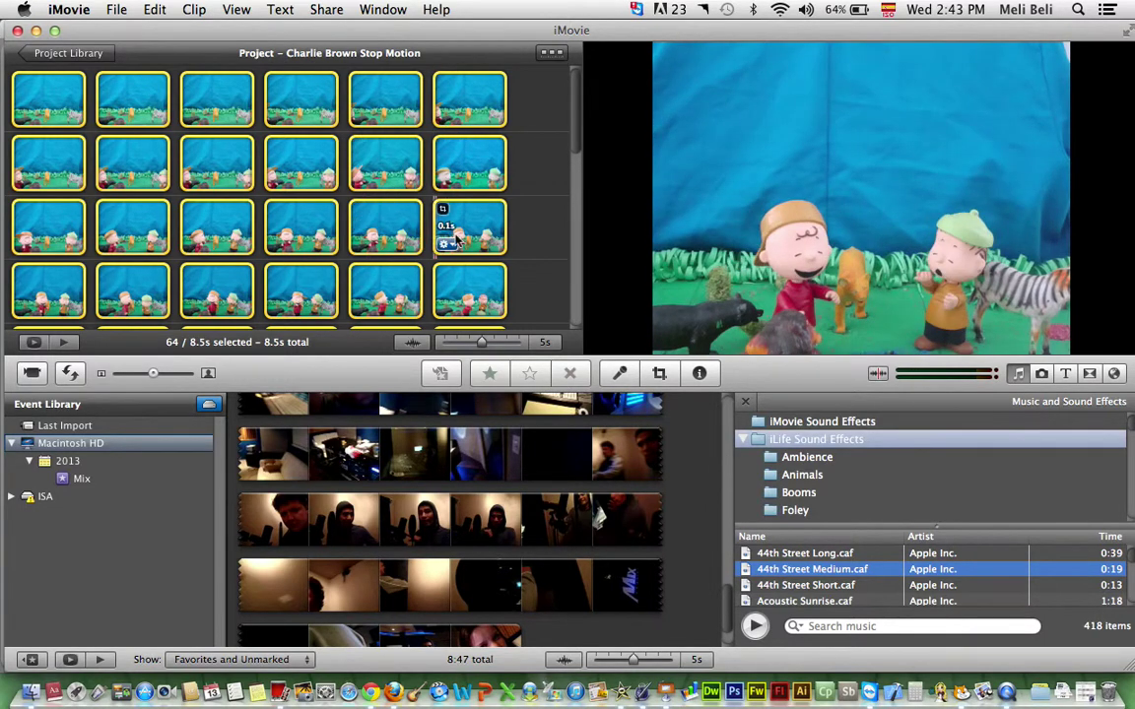
left_click(658, 374)
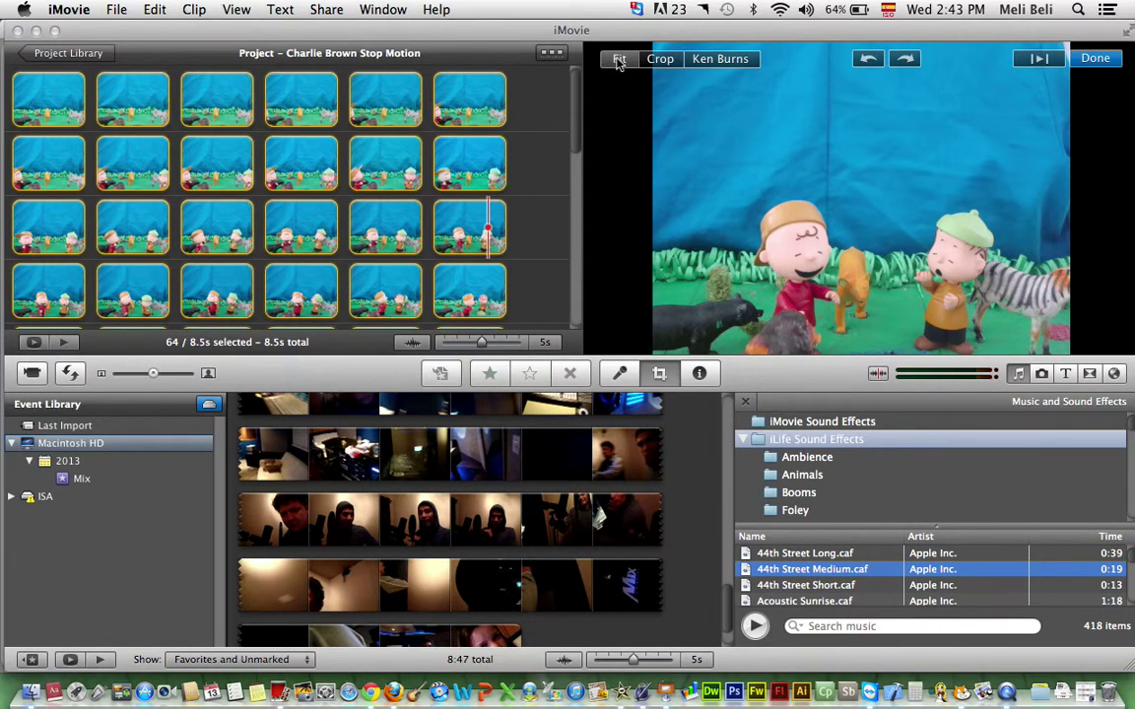
Set the frames' framing to Fit instead of Ken Burns, then preview the project
left_click(705, 61)
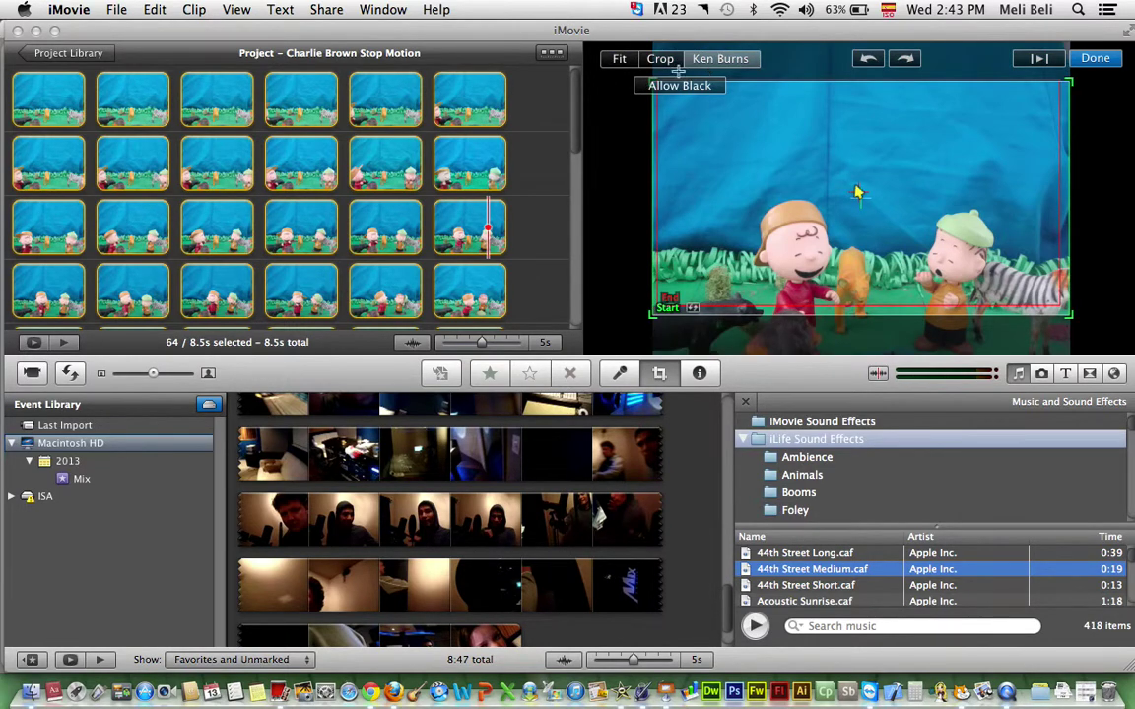
left_click(620, 60)
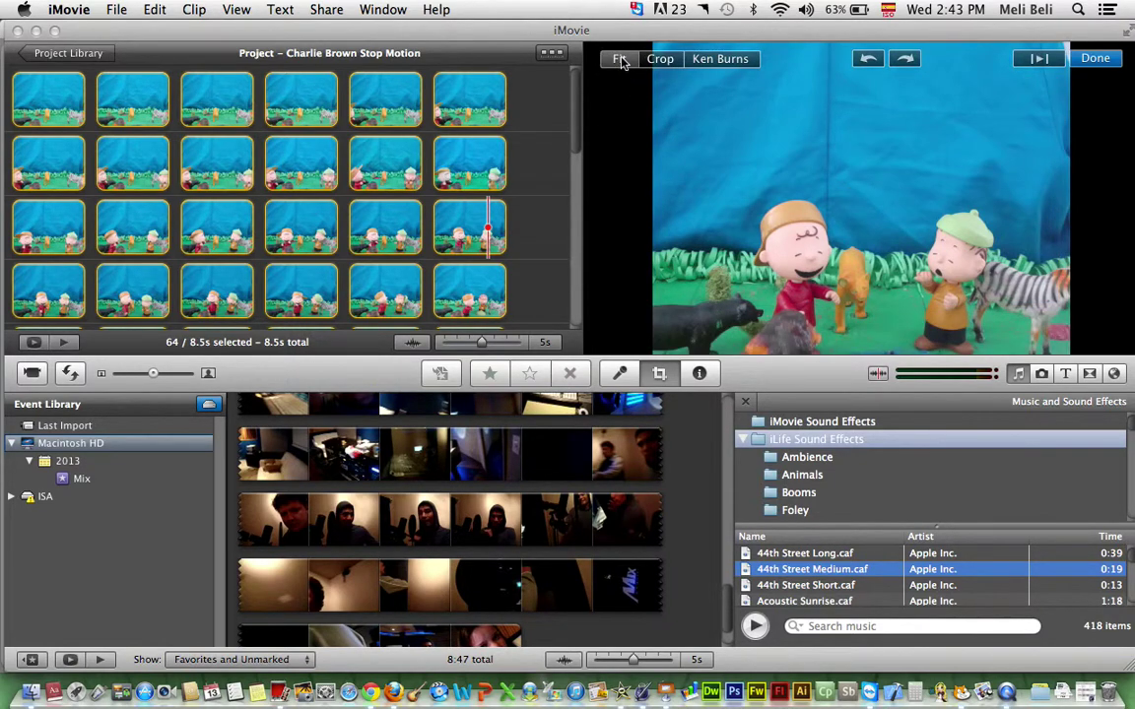
left_click(895, 28)
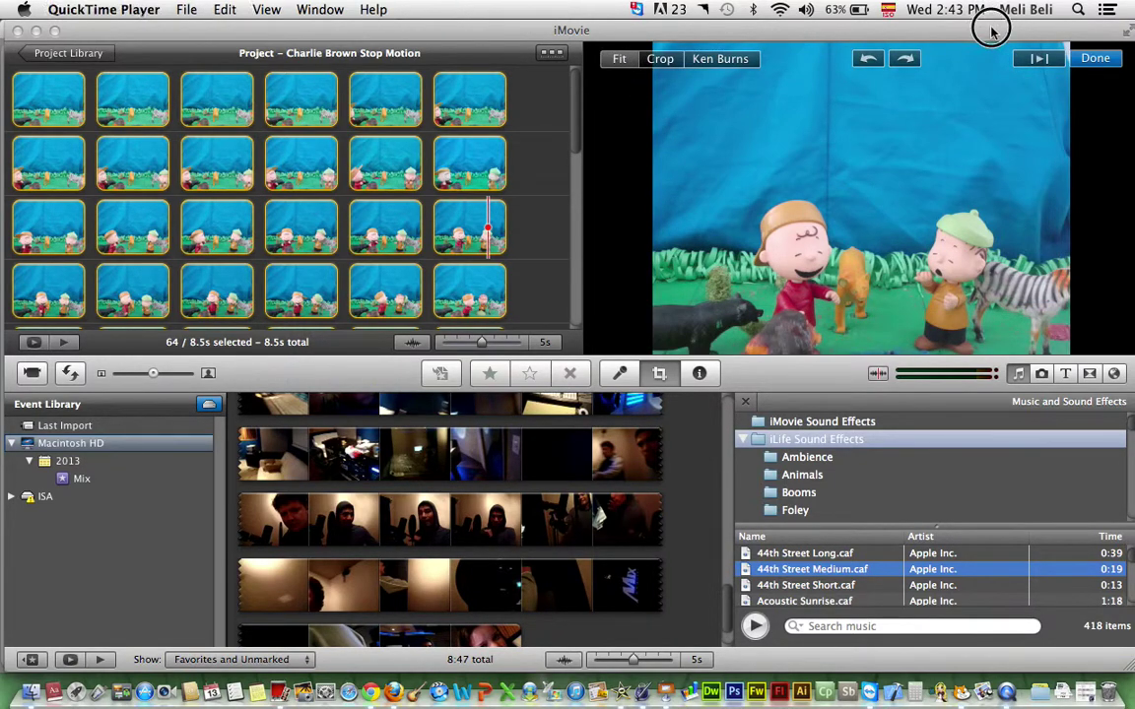
left_click(1105, 60)
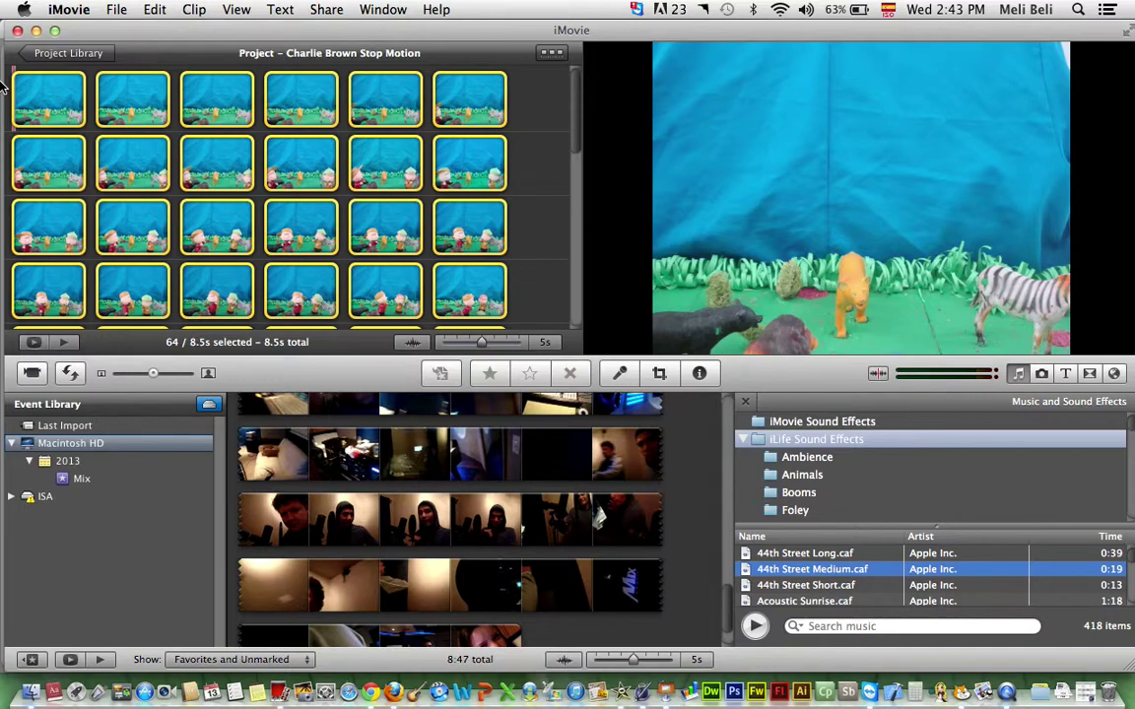
key("space")
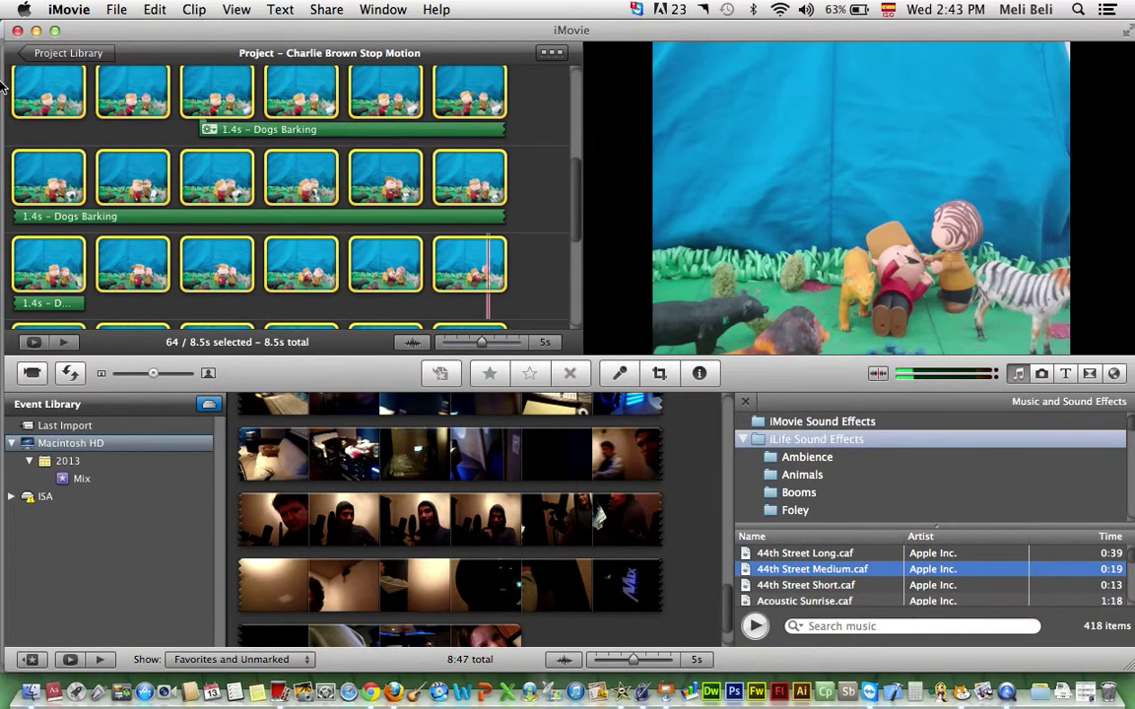
Delete the 1.4s Dogs Barking sound clips beneath the frames
left_click(283, 131)
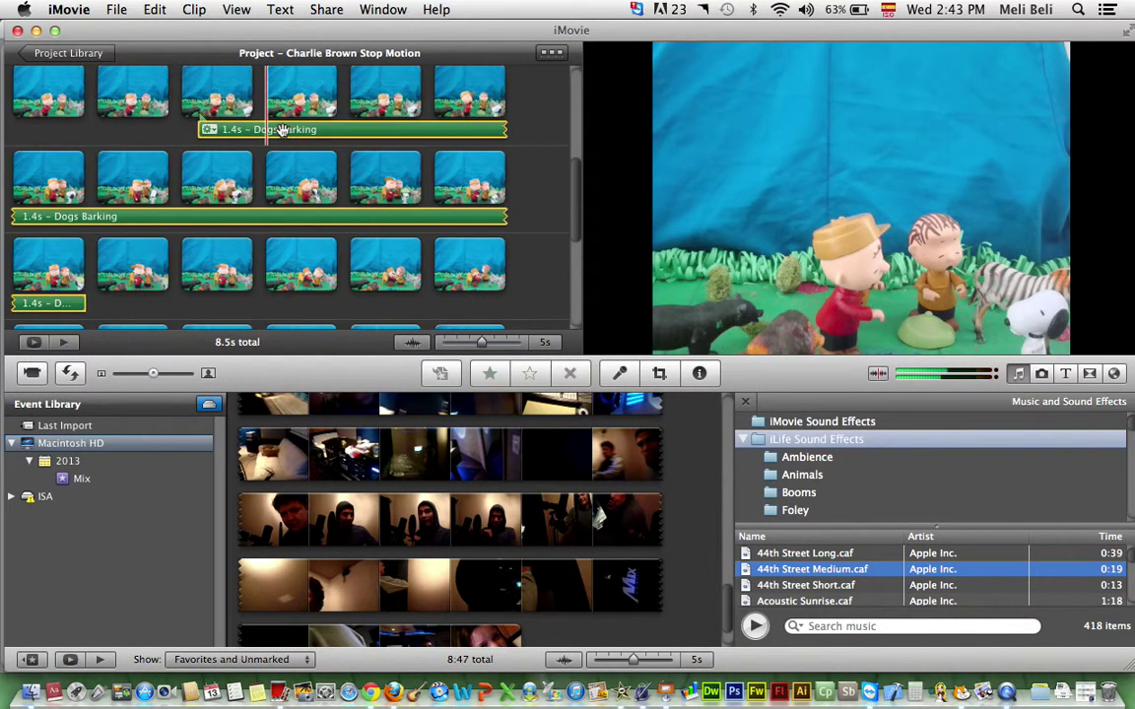
key("Delete")
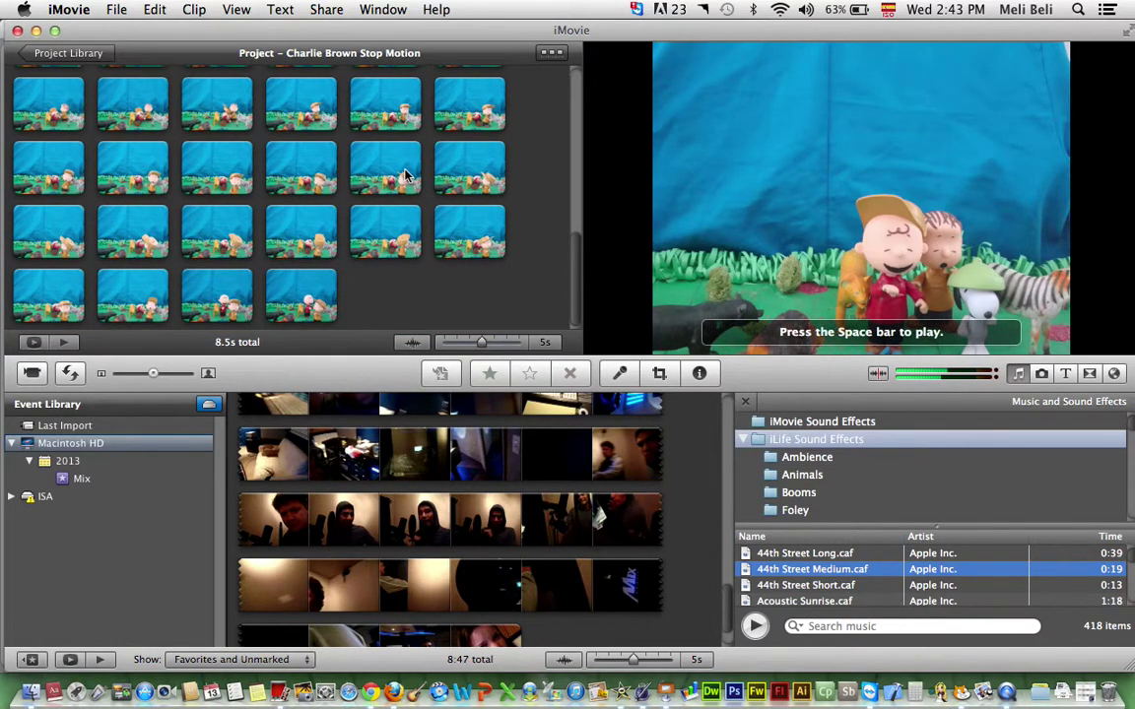
scroll(406, 175, "down", 1)
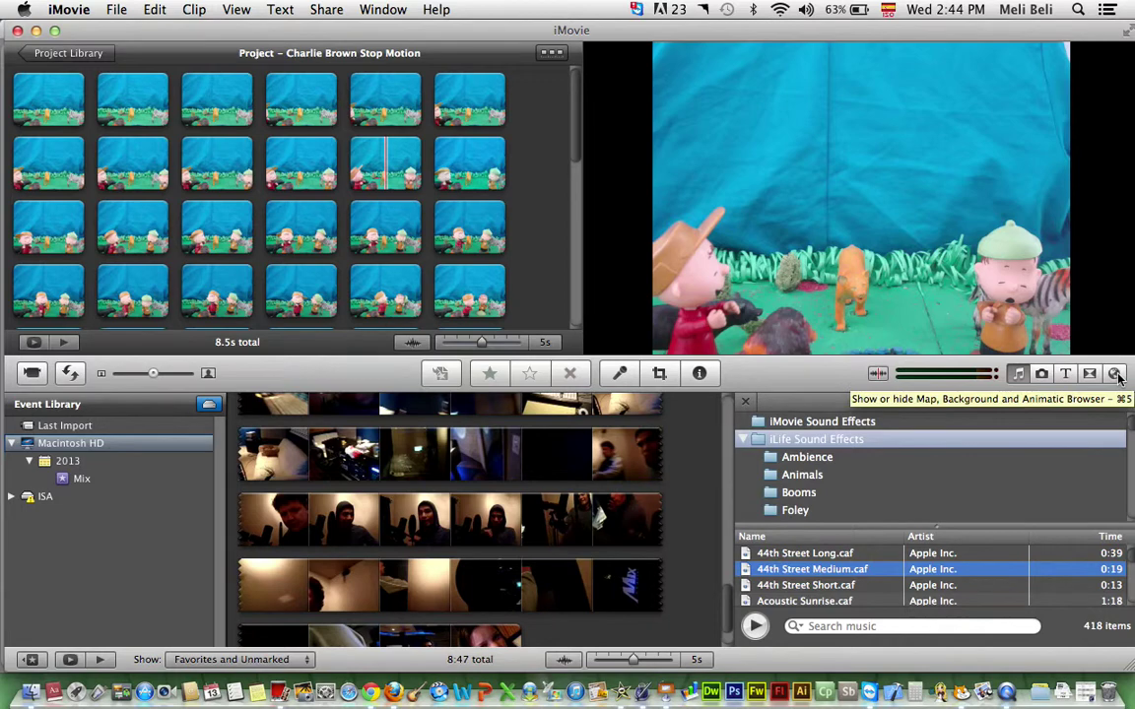
Drag the red Curtain background from Maps, Backgrounds and Animatics to the project's start
left_click(1116, 375)
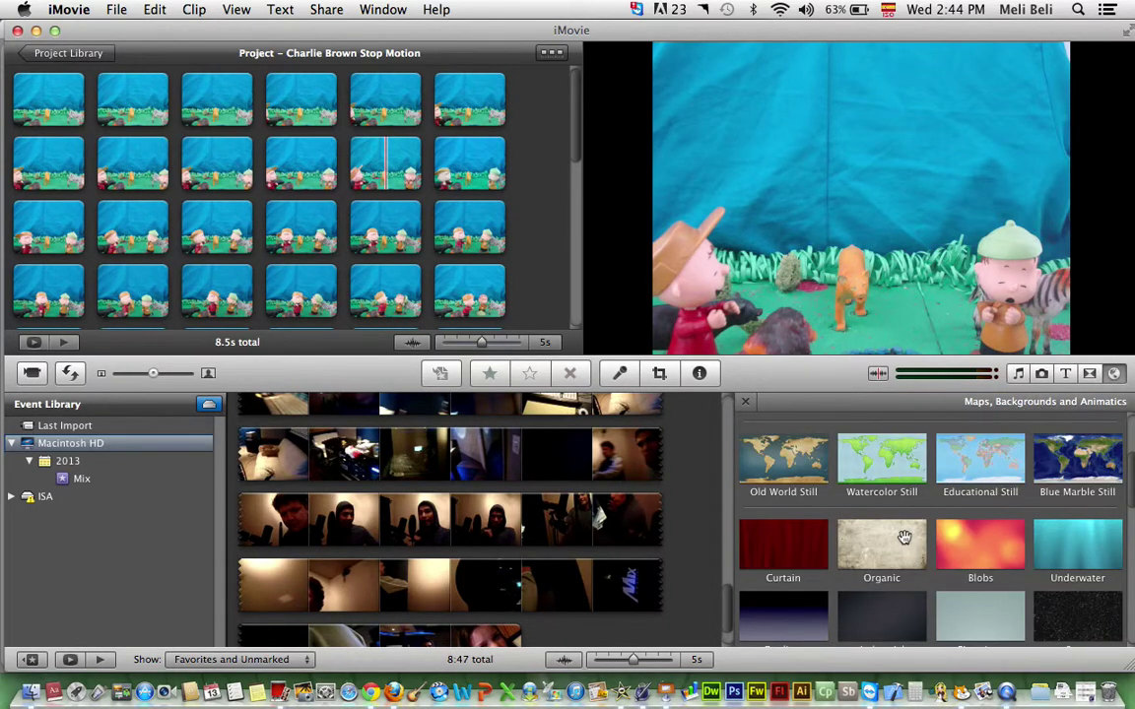
scroll(758, 488, "down", 3)
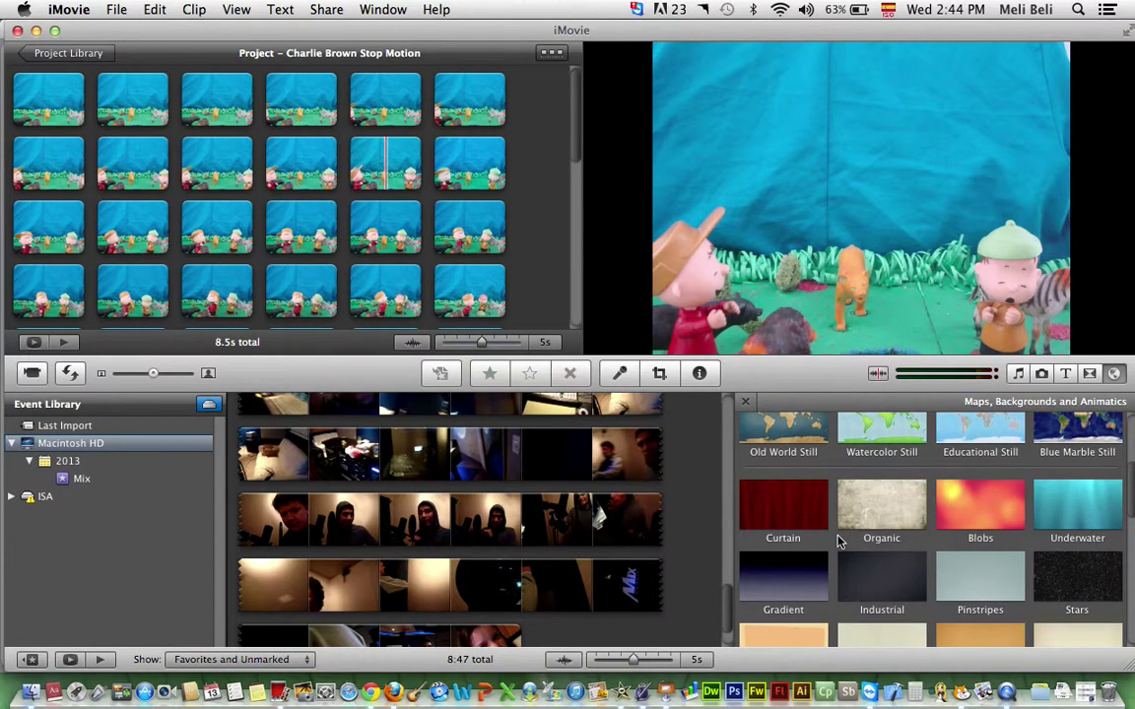
left_click(770, 506)
left_click_drag(771, 506, 20, 99)
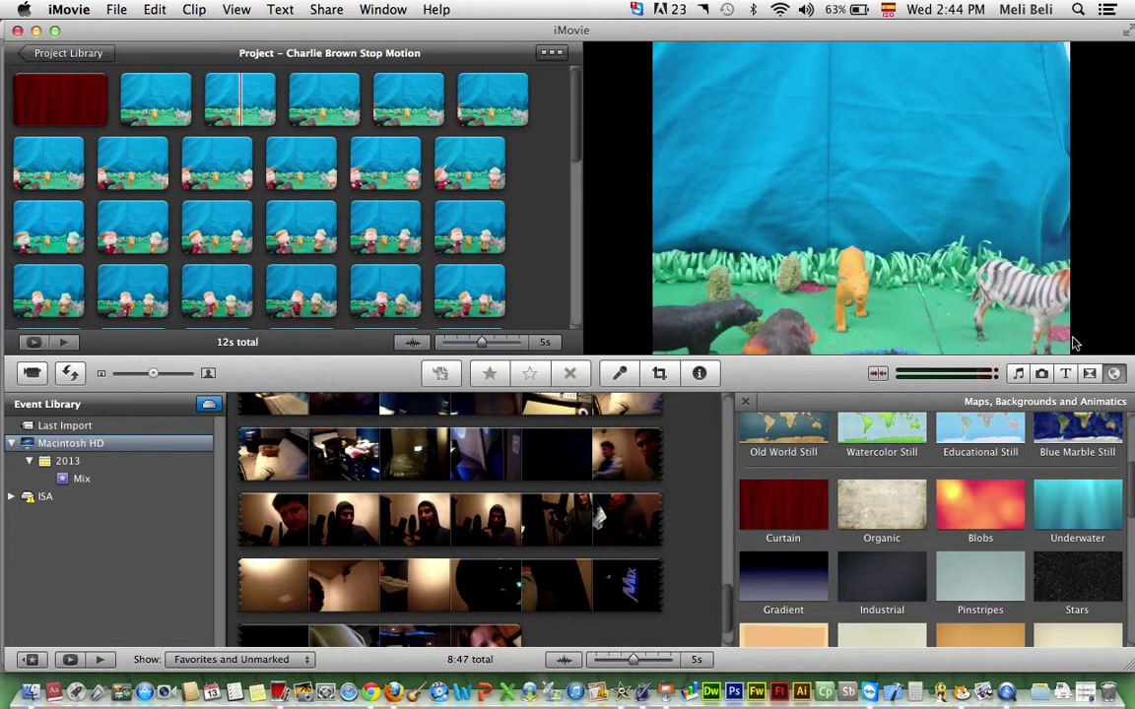
Add a Centered title on the curtain clip reading 'The Charlie Brown Stop Motion Film'
left_click(1064, 374)
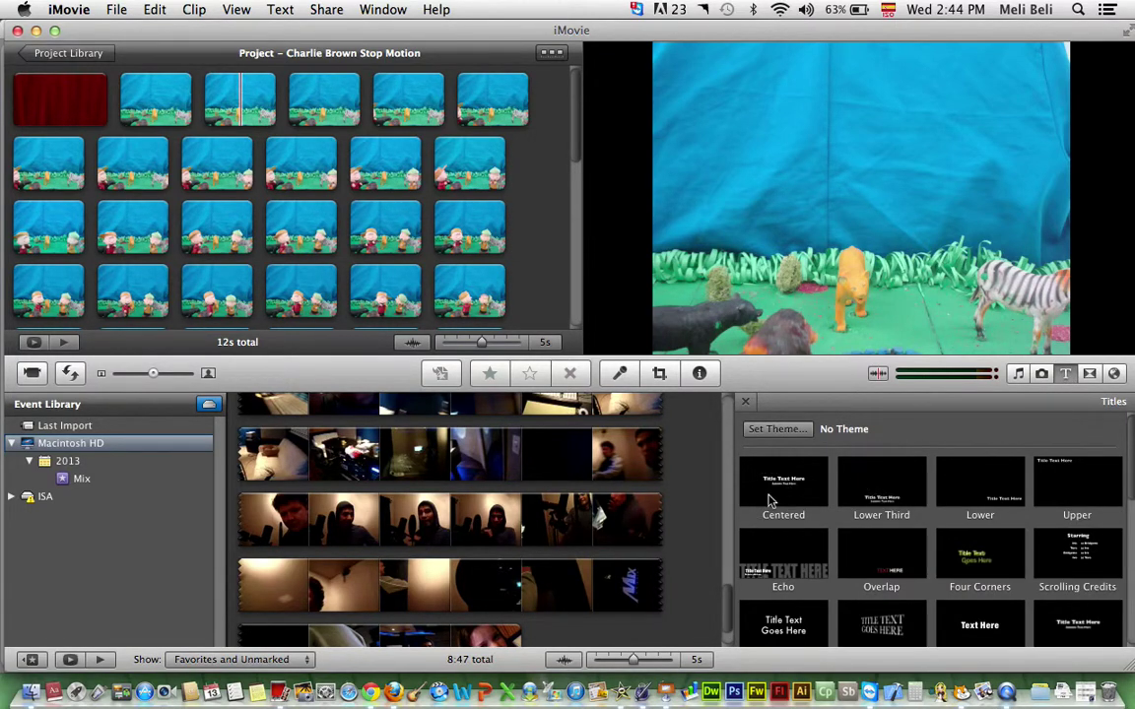
left_click_drag(769, 501, 79, 99)
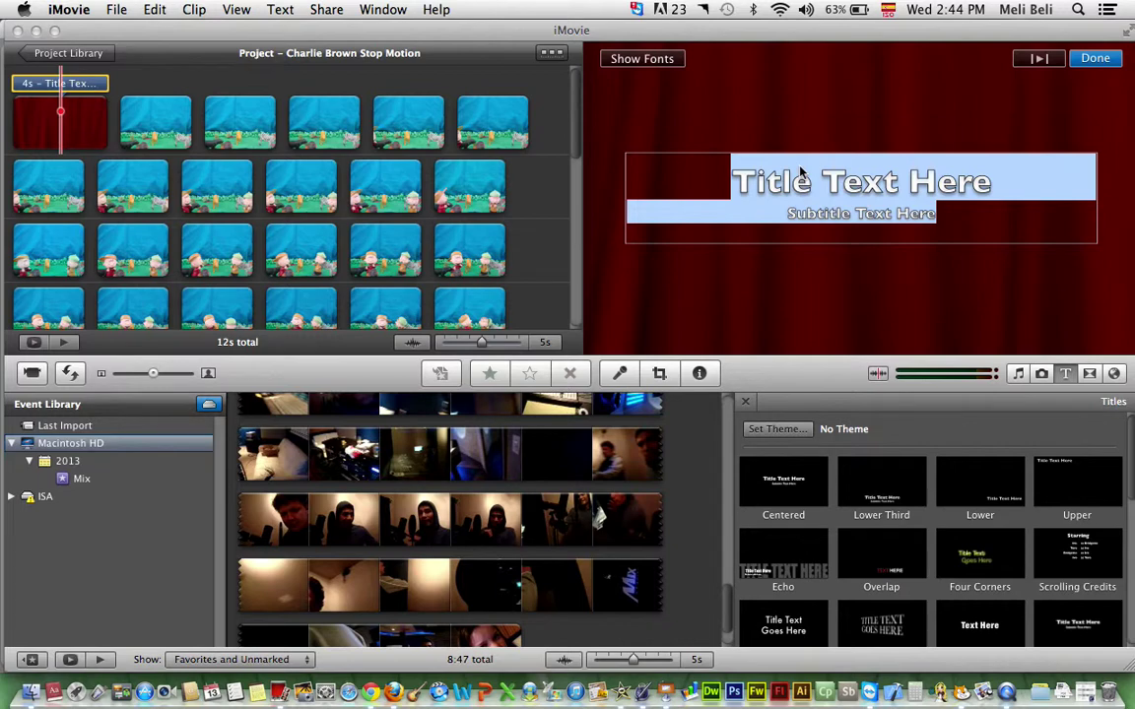
type("The")
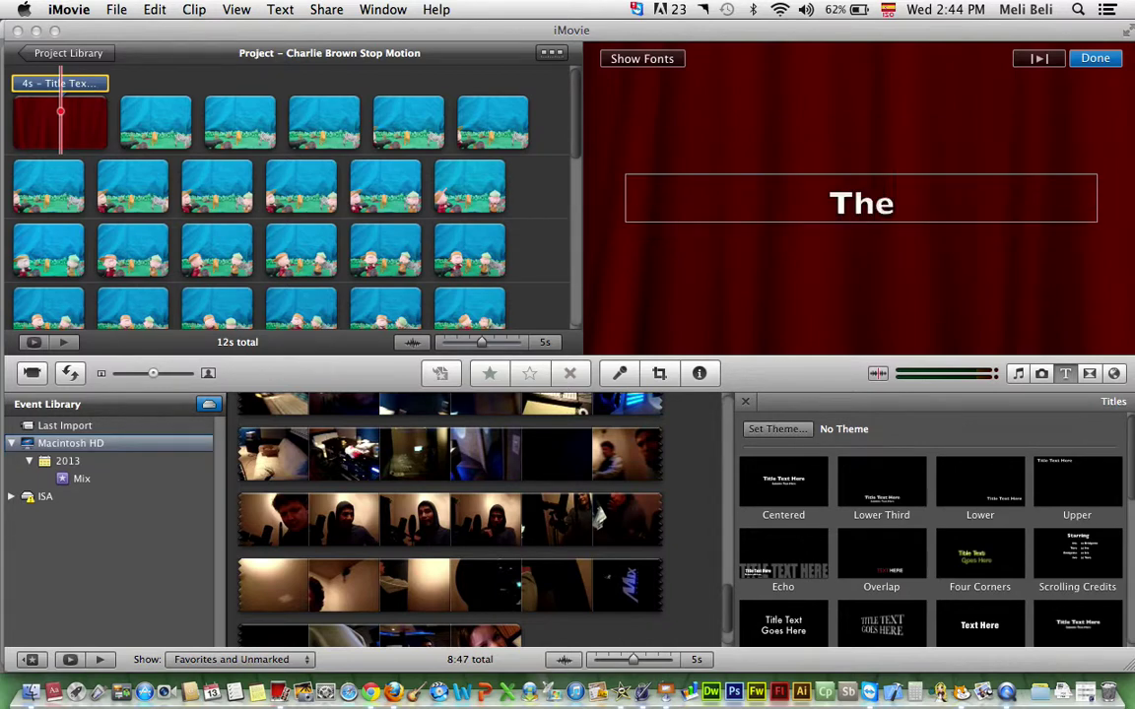
type(" Charlie Brown St")
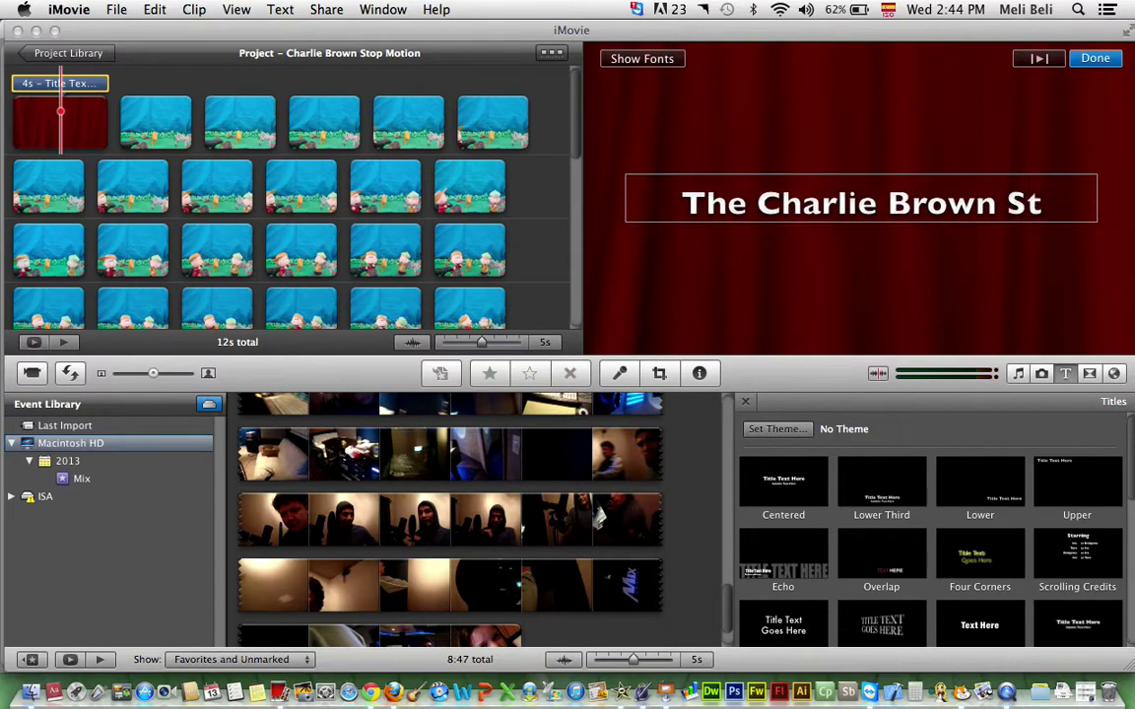
type("op Motion FIlm")
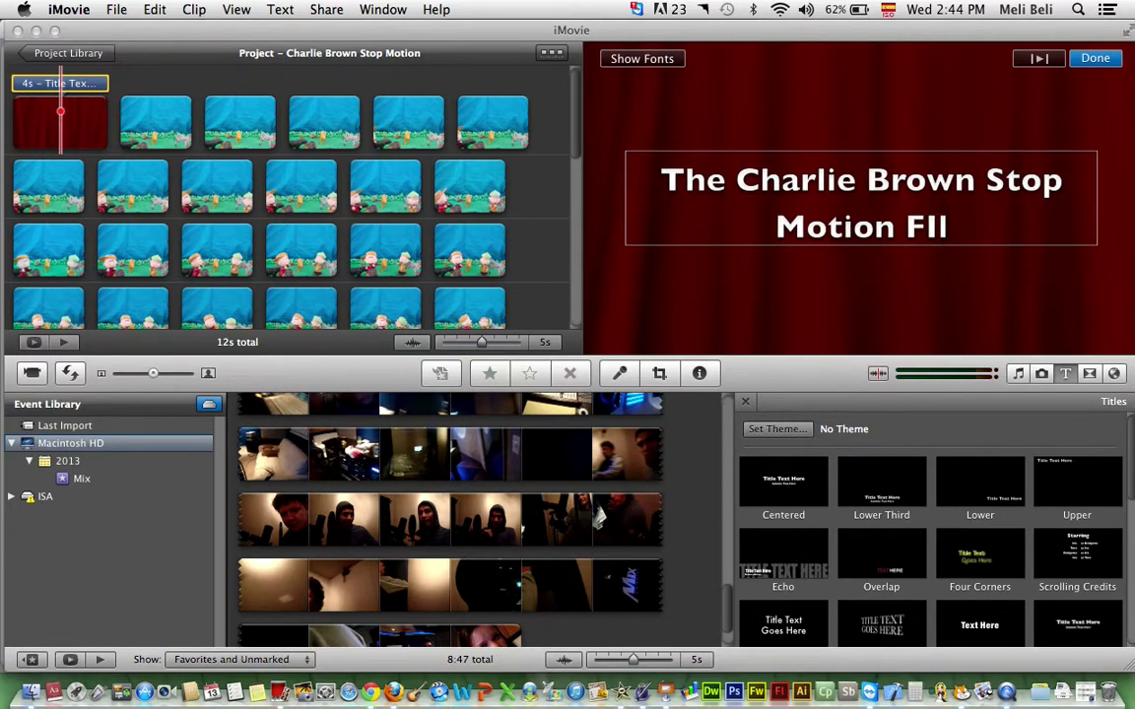
key("BackSpace")
key("BackSpace")
key("BackSpace")
type("ilm")
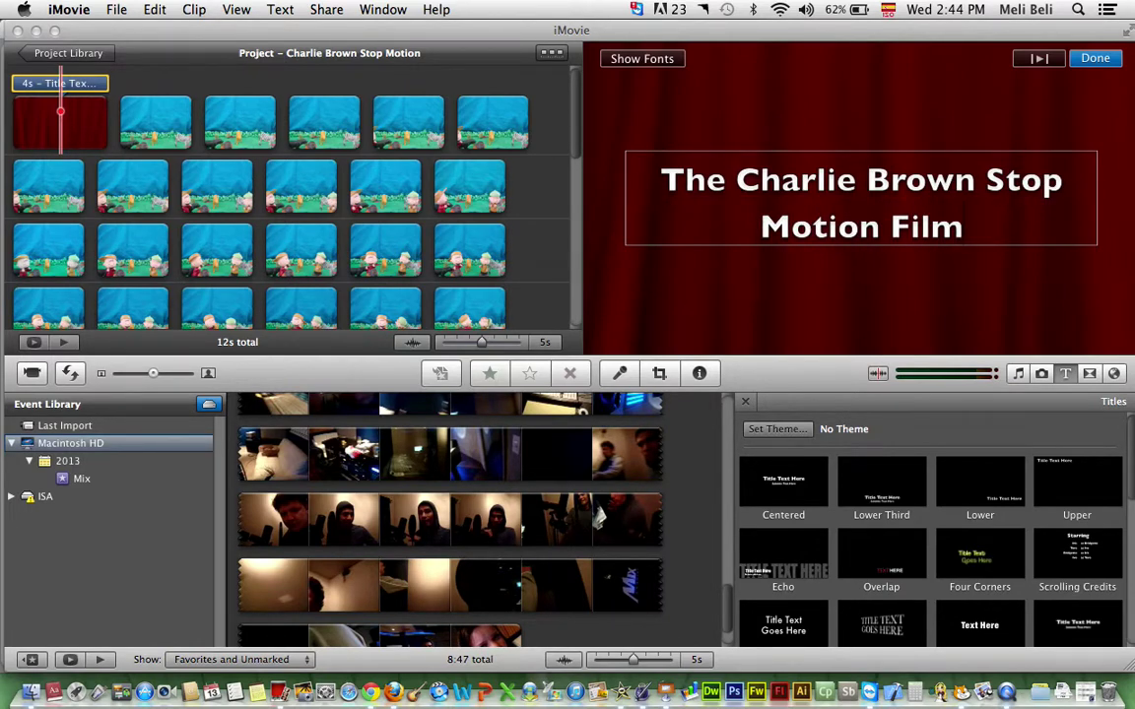
left_click(1095, 59)
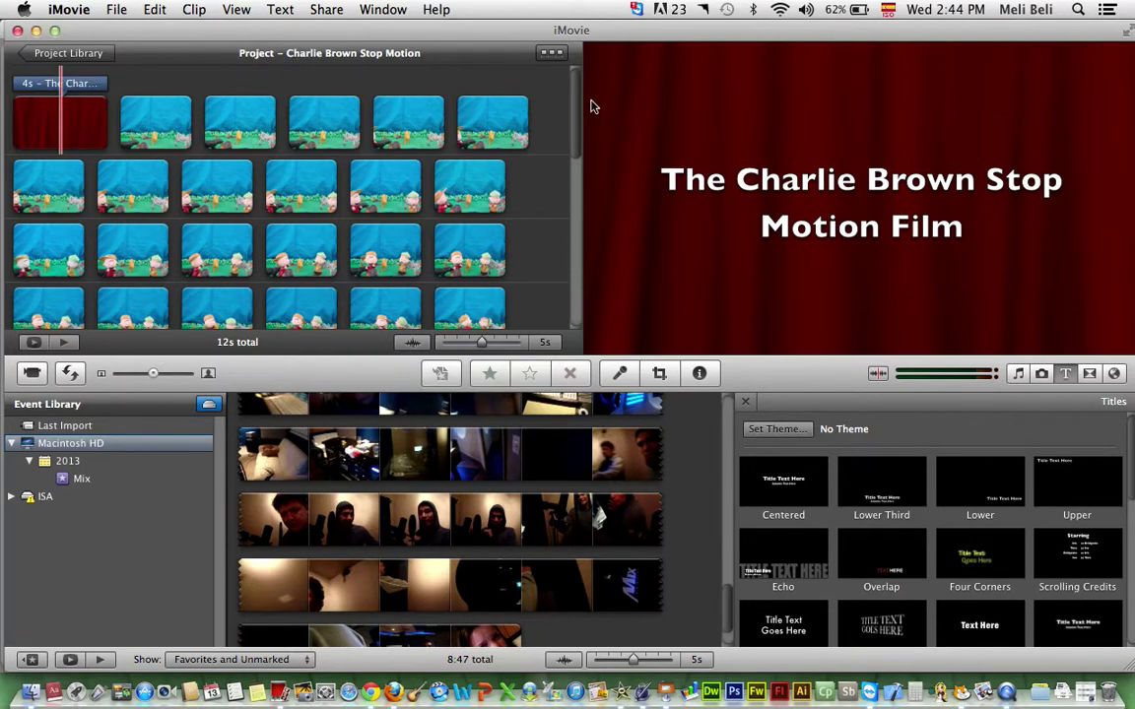
left_click_drag(578, 100, 554, 296)
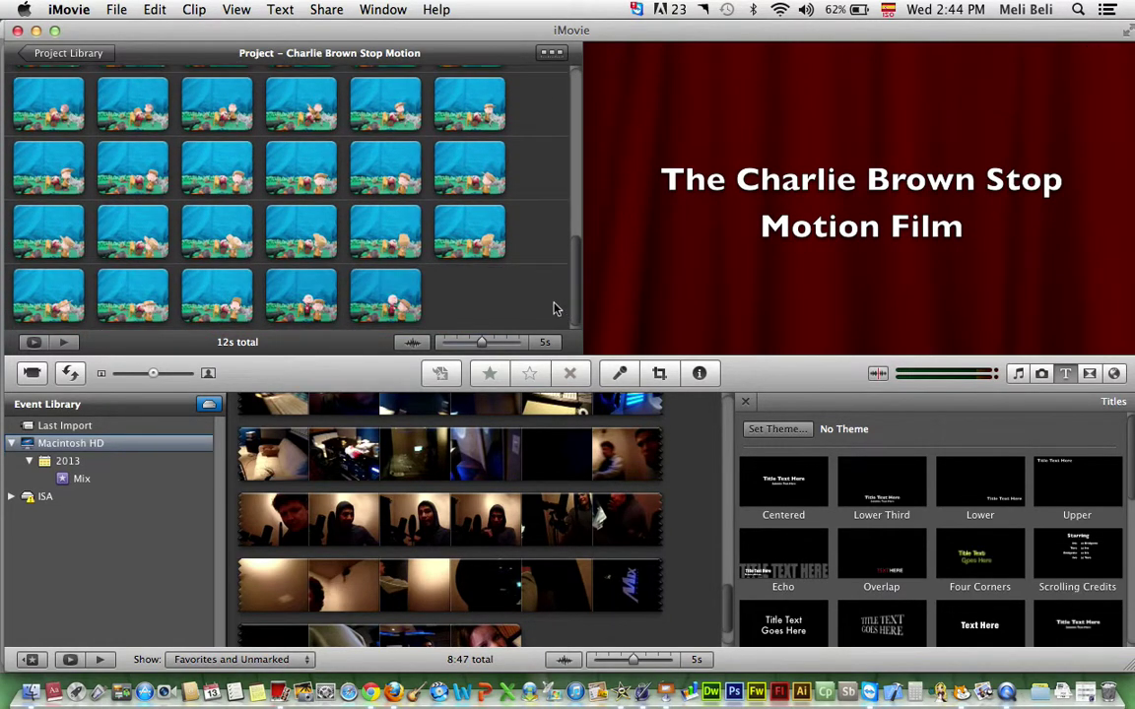
Add the Stars background at the project's end and set its duration to 10 seconds
left_click(1114, 373)
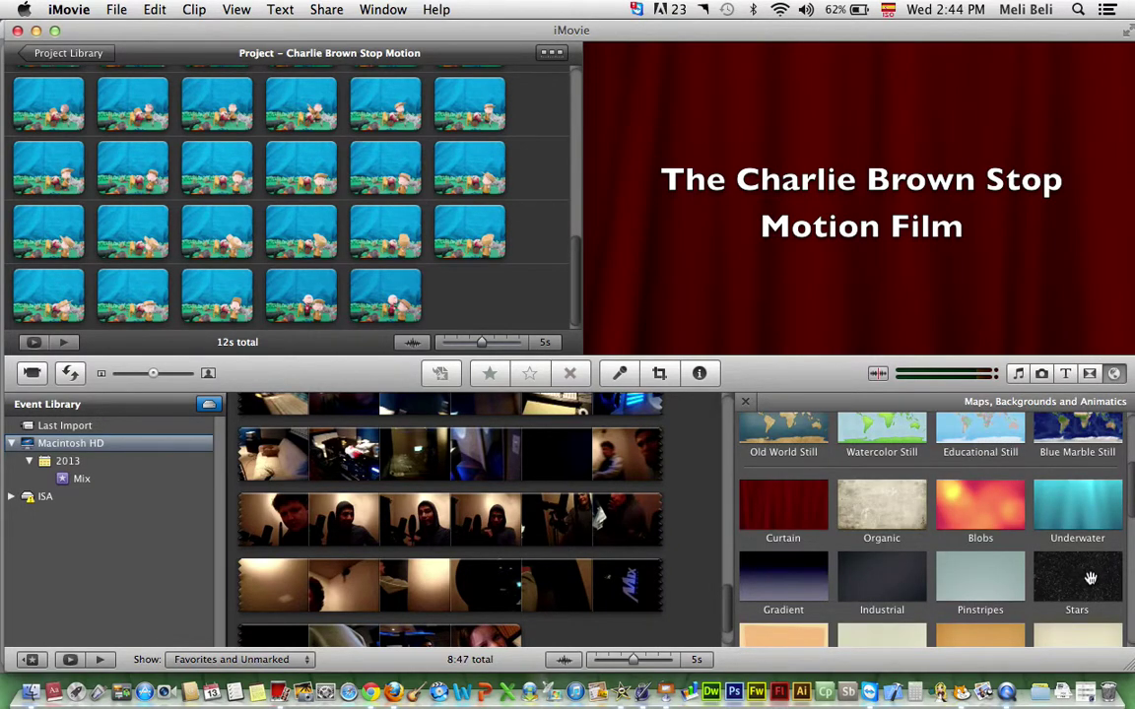
left_click_drag(1090, 578, 510, 308)
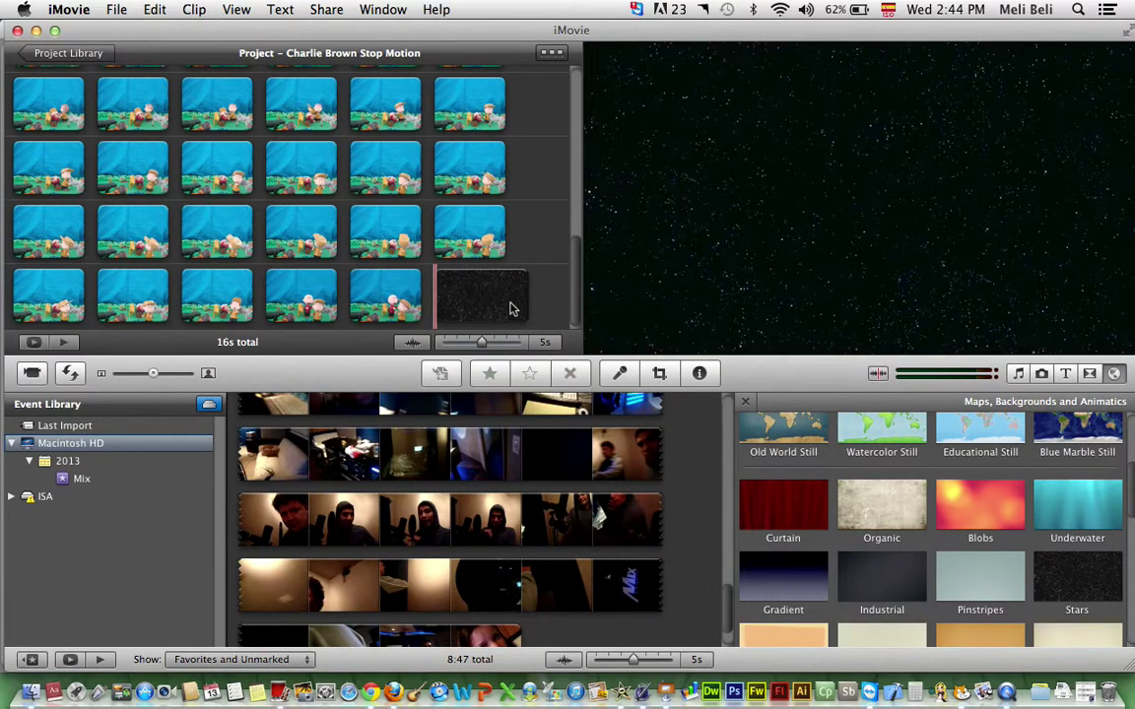
mouse_move(443, 308)
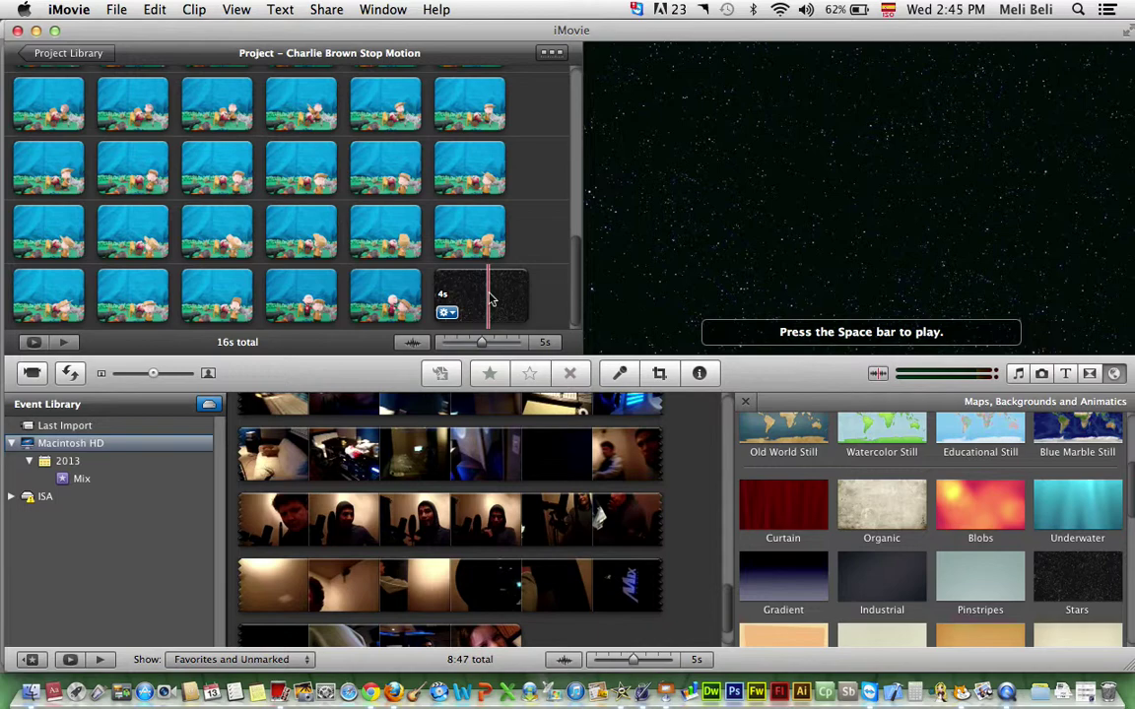
double_click(491, 298)
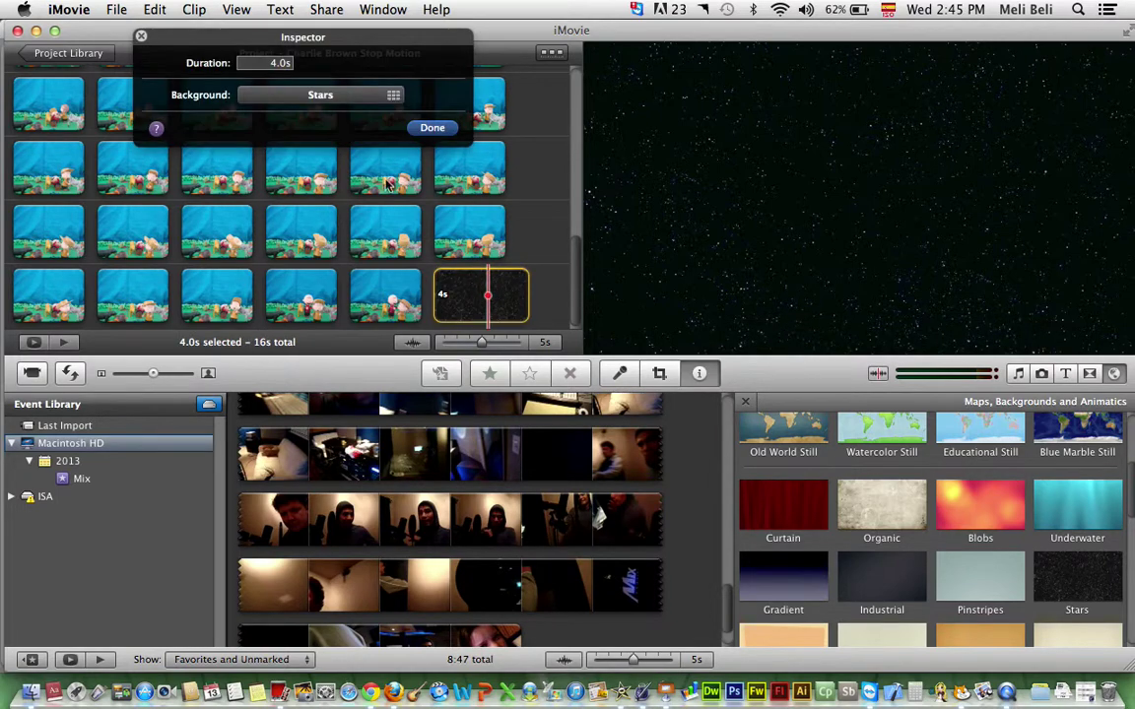
double_click(272, 63)
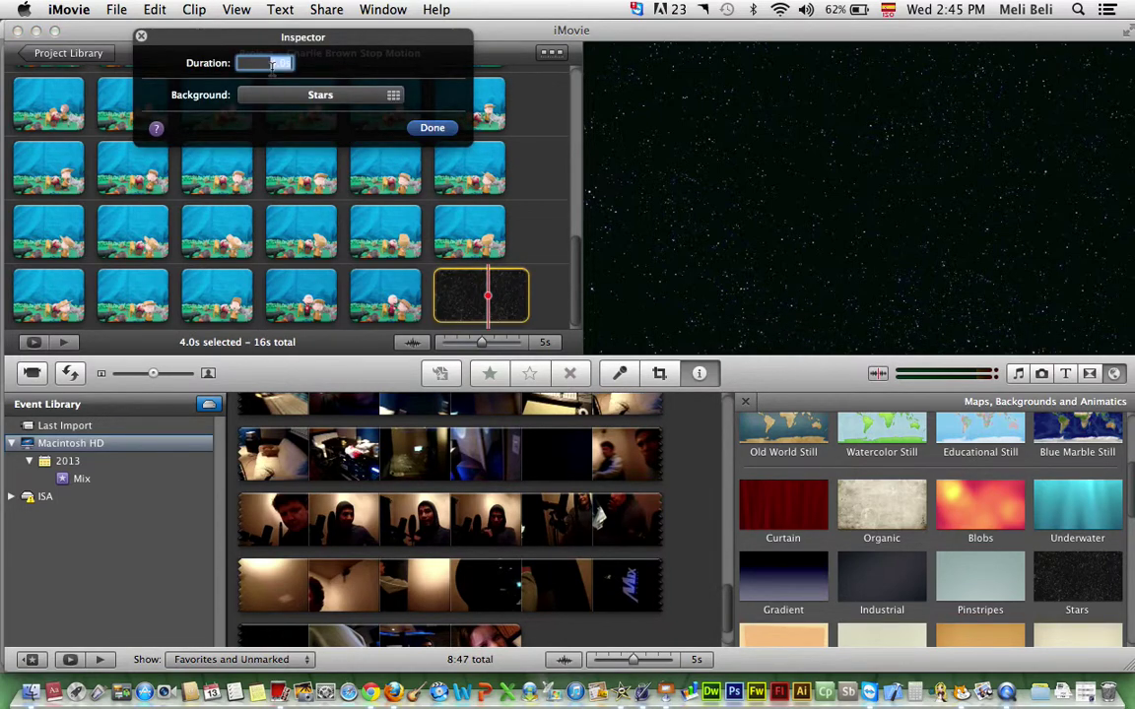
type("1")
left_click(431, 129)
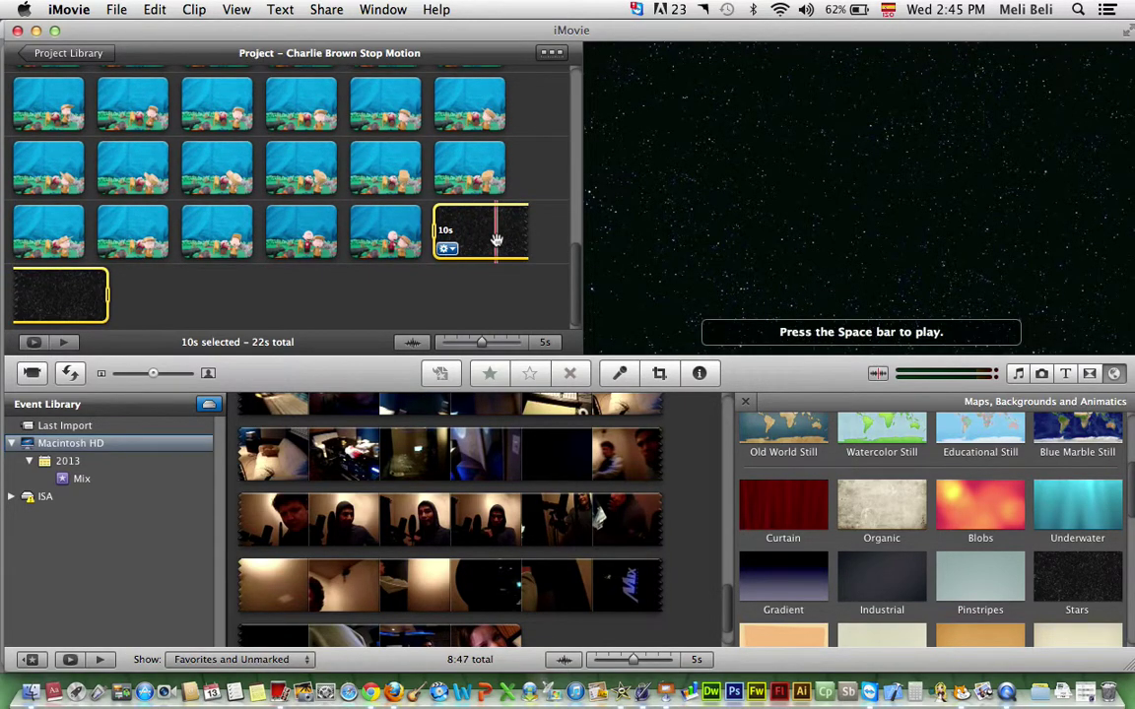
Place a Scrolling Credits title over the Stars clip
left_click(1066, 373)
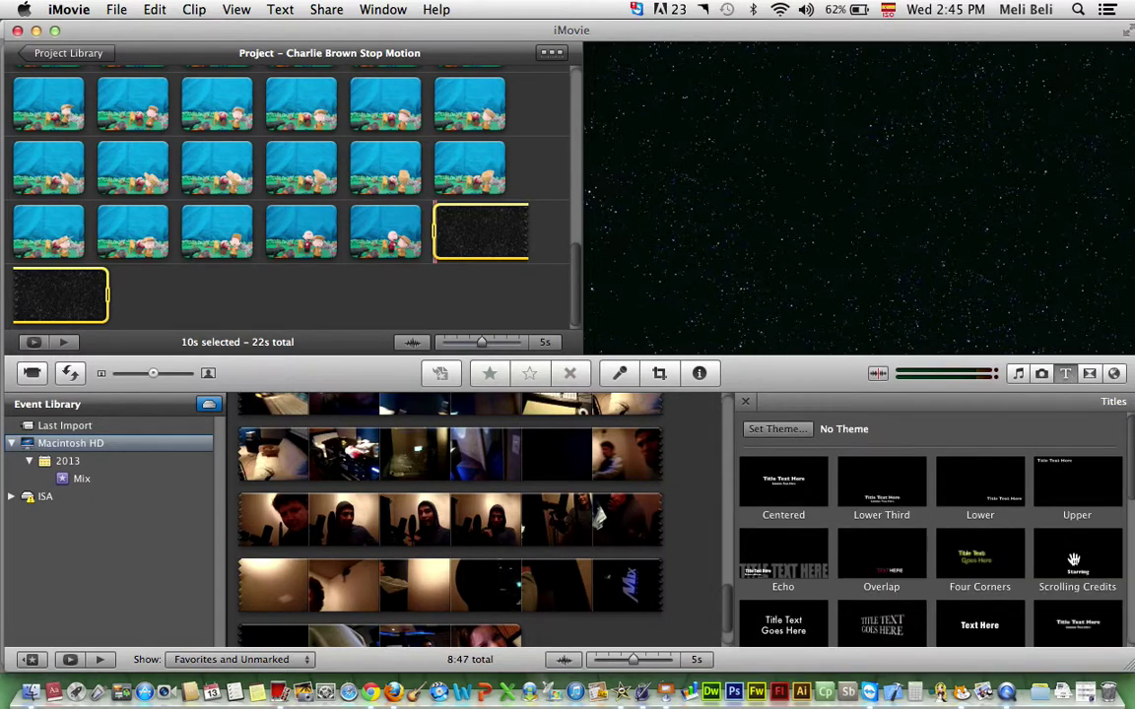
left_click(1076, 561)
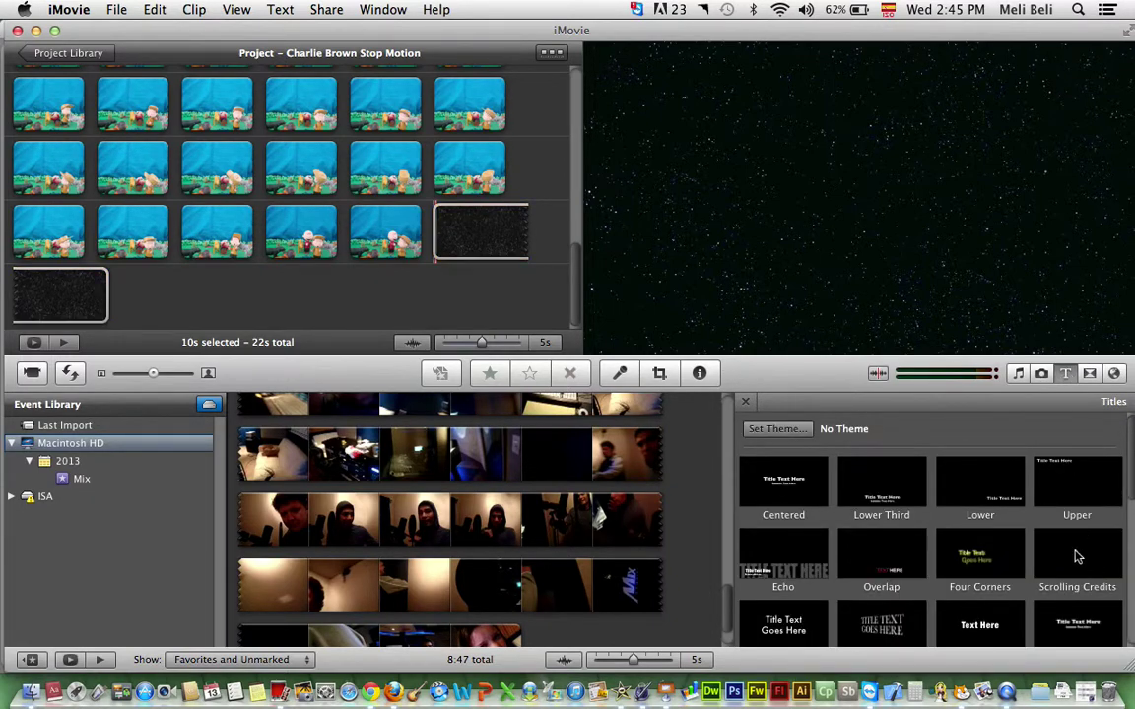
left_click_drag(1079, 555, 480, 258)
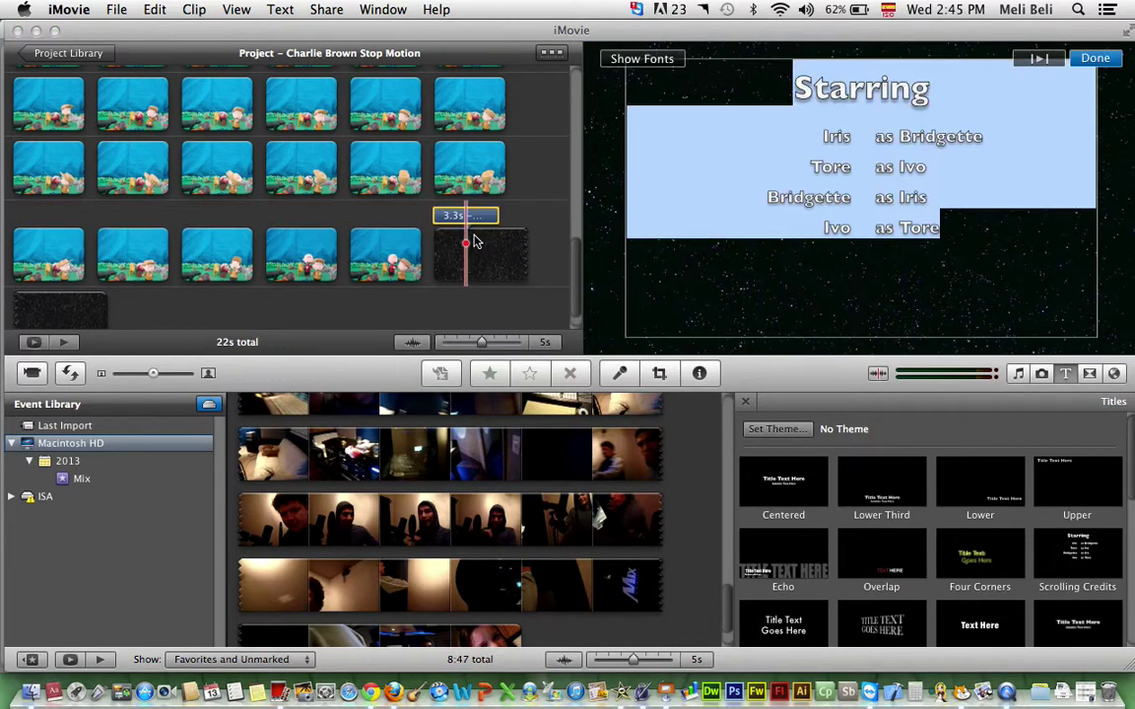
left_click_drag(970, 79, 1037, 274)
Change the credits heading from 'Starring' to 'Special Thanks To'
double_click(886, 96)
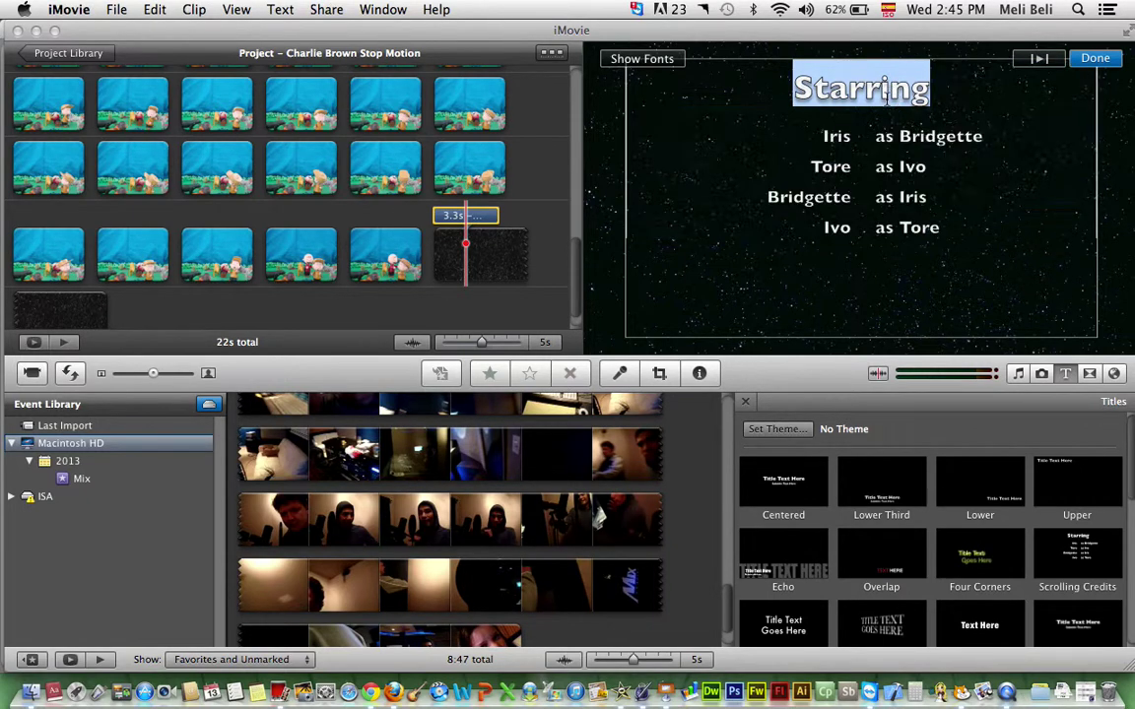
type("Special Thnk")
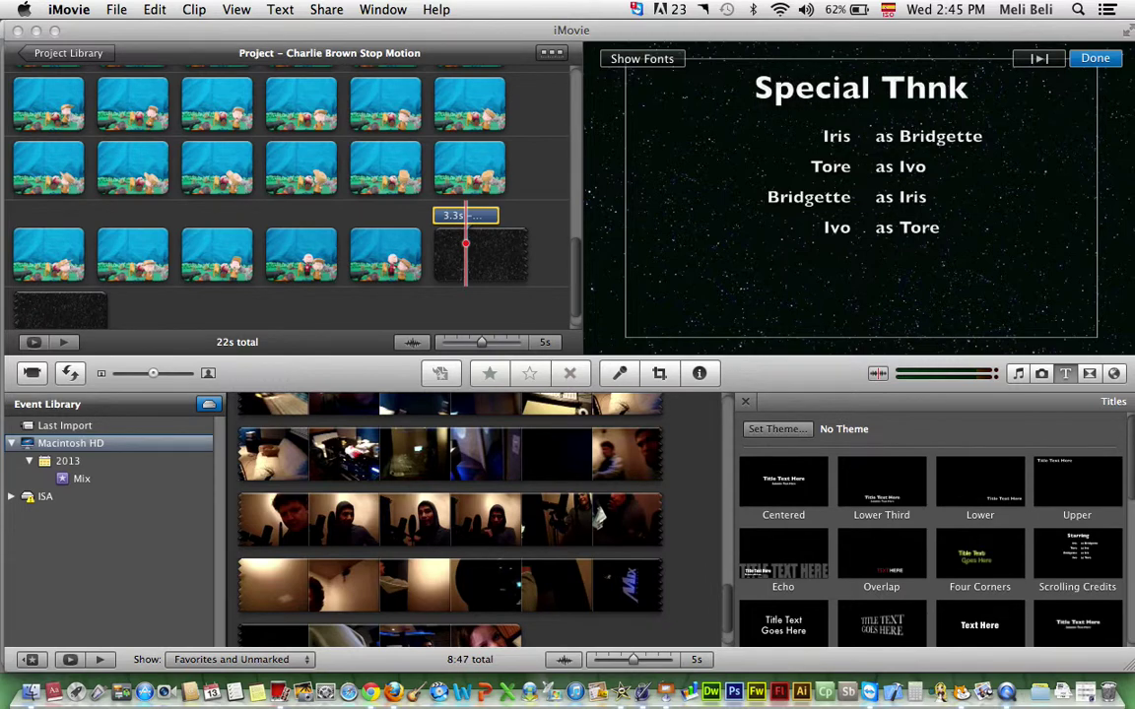
key("BackSpace")
key("BackSpace")
type("anks")
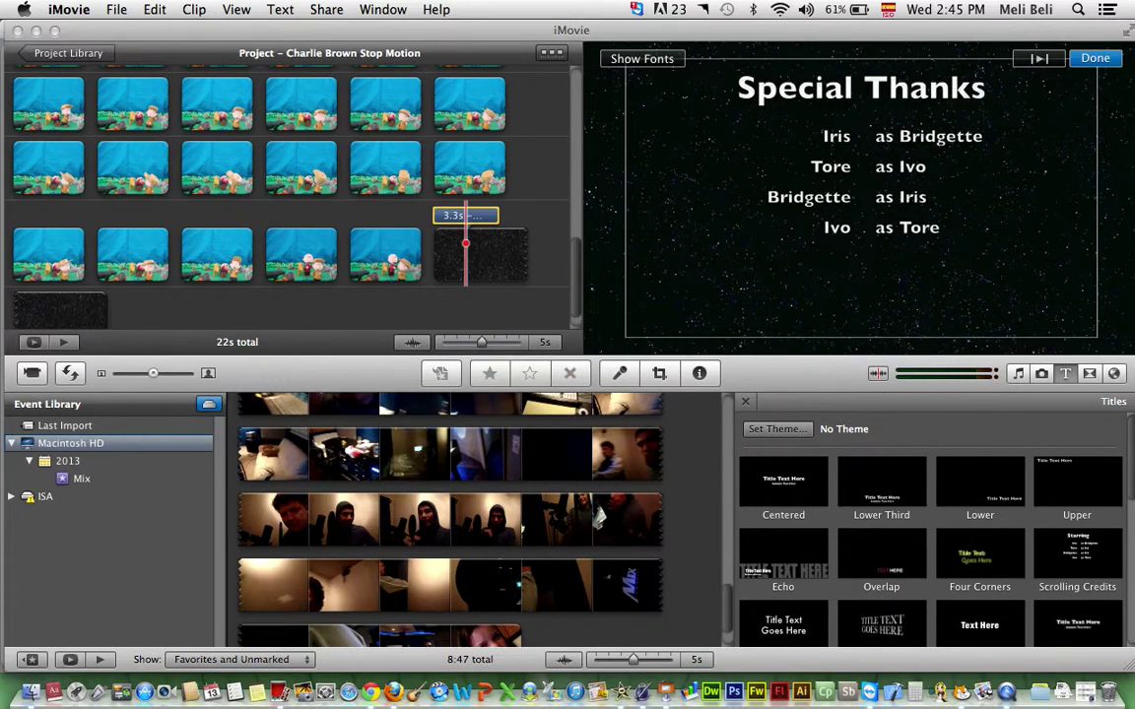
type(" to")
key("BackSpace")
key("BackSpace")
type("To")
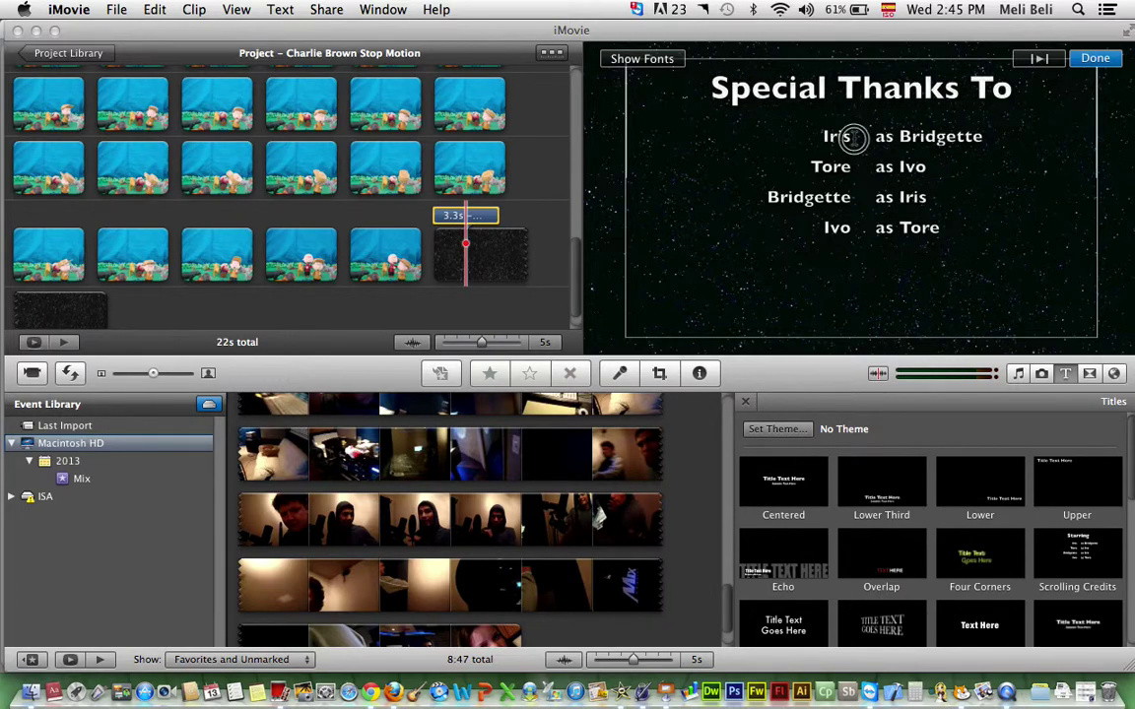
Replace the first two credit names and set their roles to Camera Man and Behind the Scenes
left_click_drag(852, 136, 806, 139)
type("Bi")
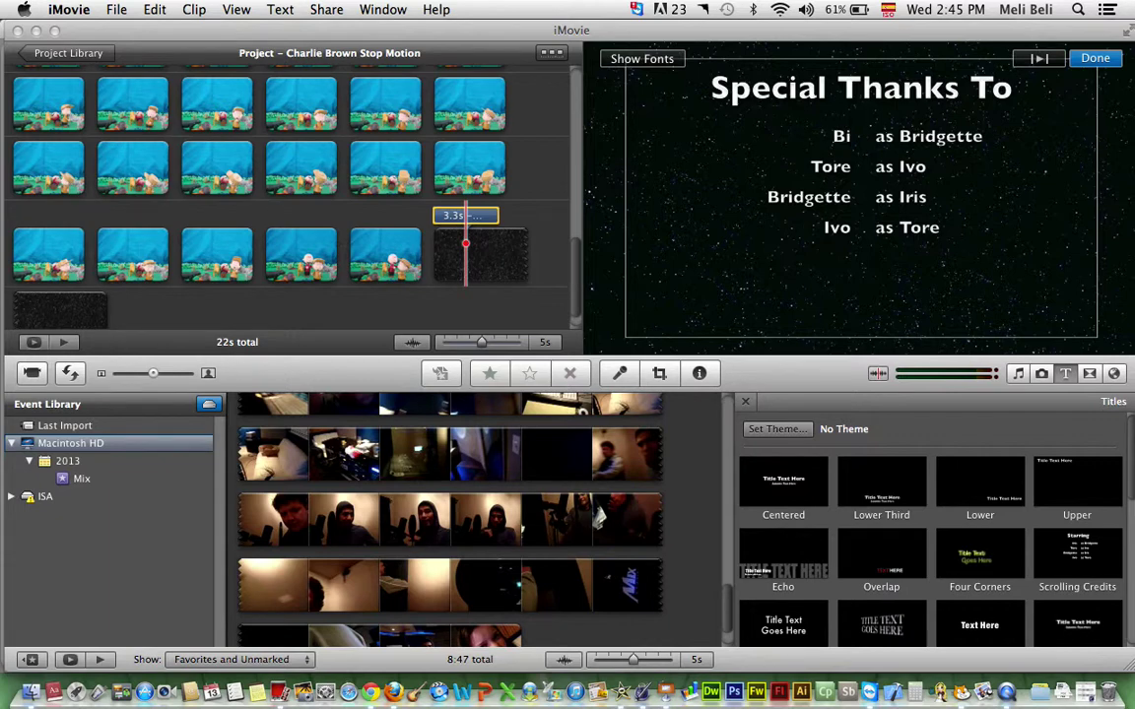
type("lly Bob")
key("Return")
key("BackSpace")
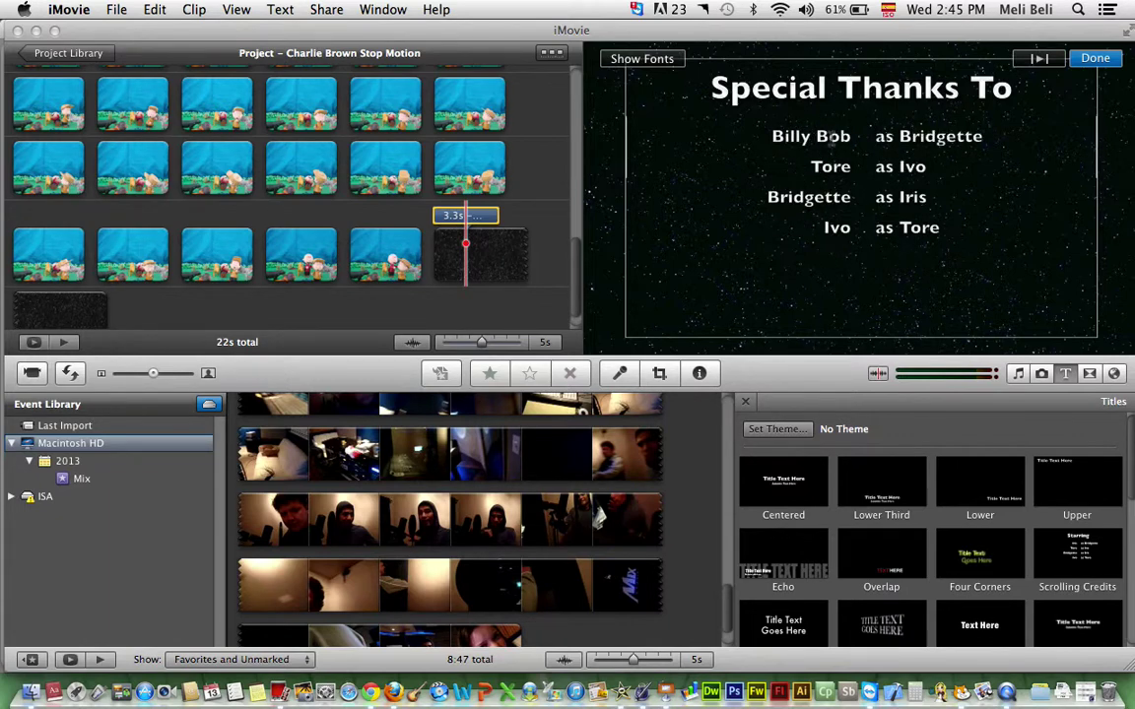
left_click_drag(876, 137, 1007, 132)
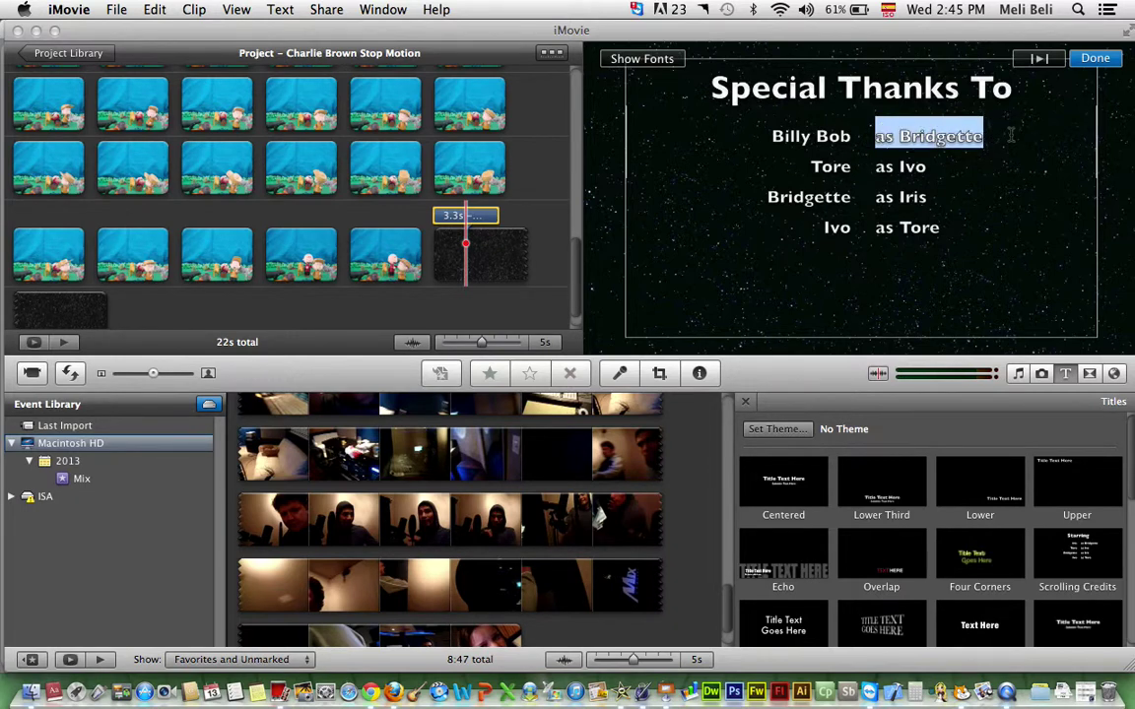
type("Camera Man")
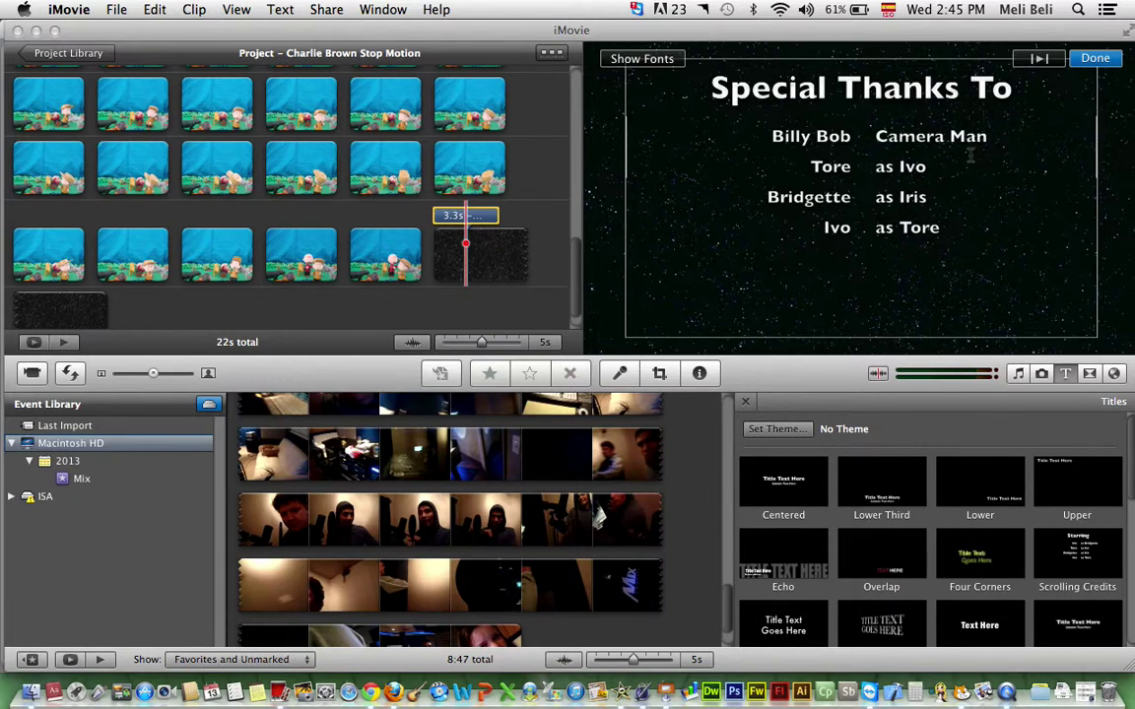
double_click(830, 167)
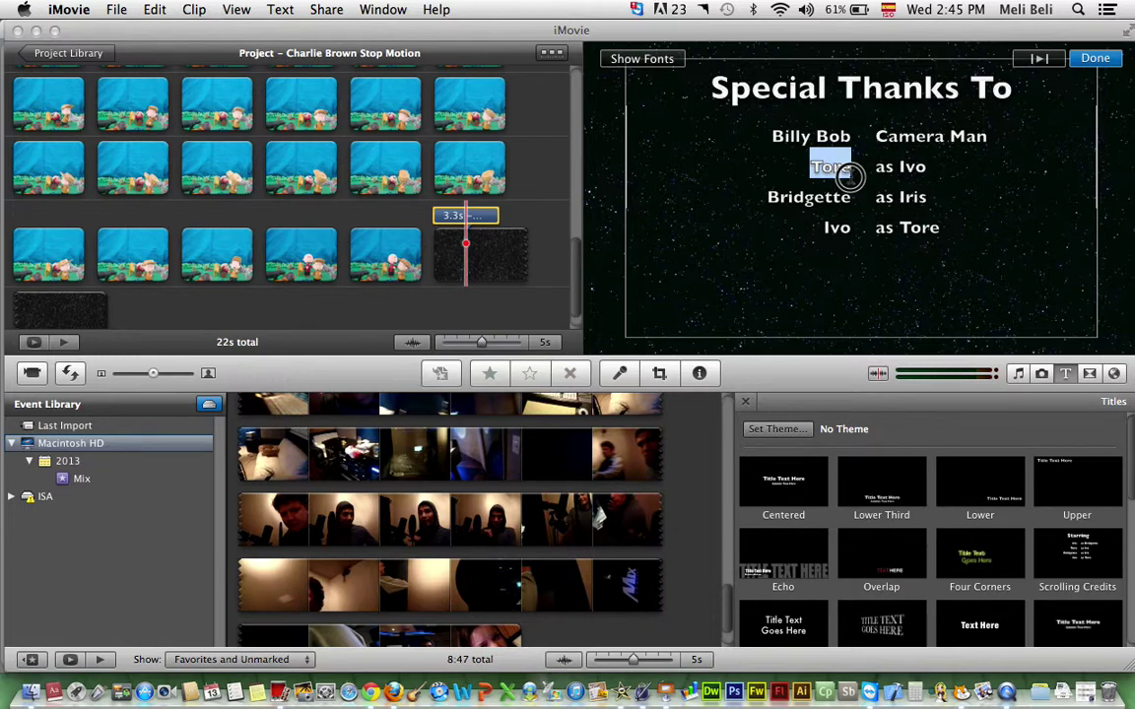
type("Suzzy")
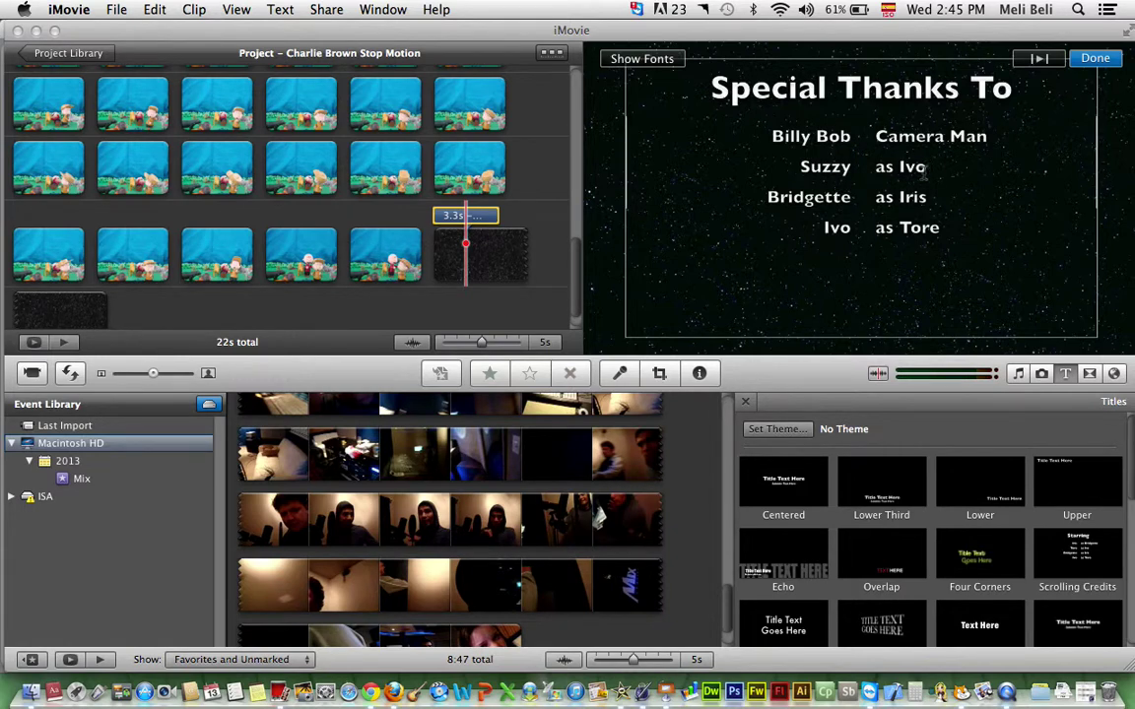
left_click_drag(927, 167, 878, 166)
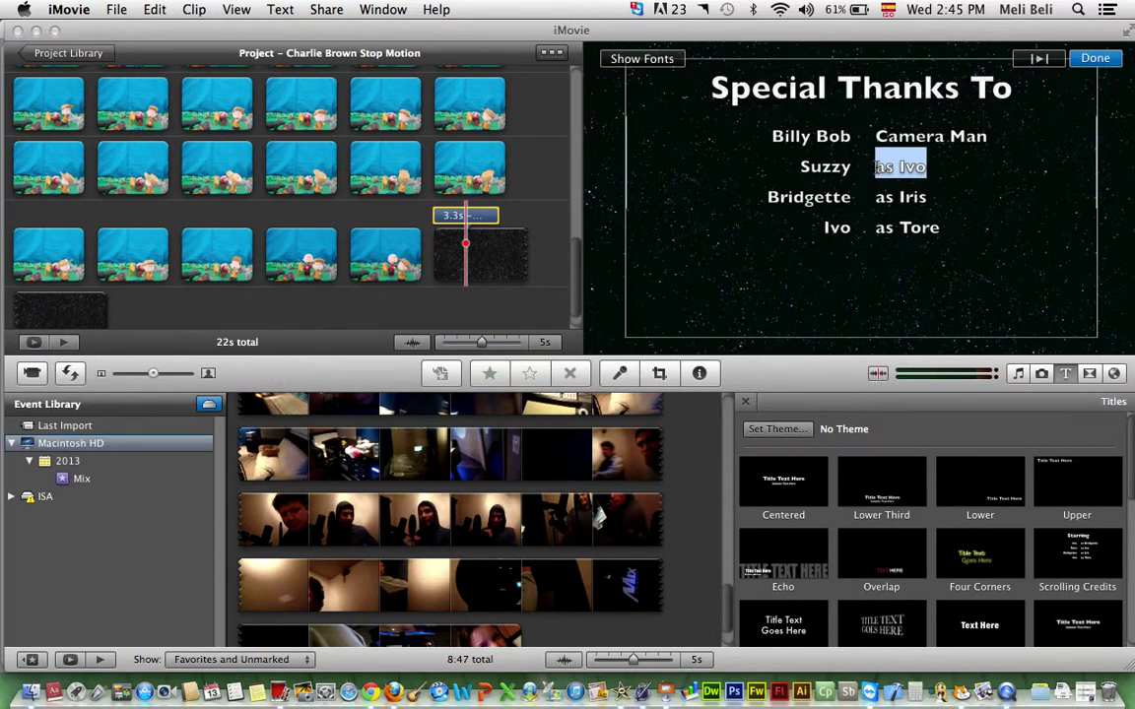
type("He")
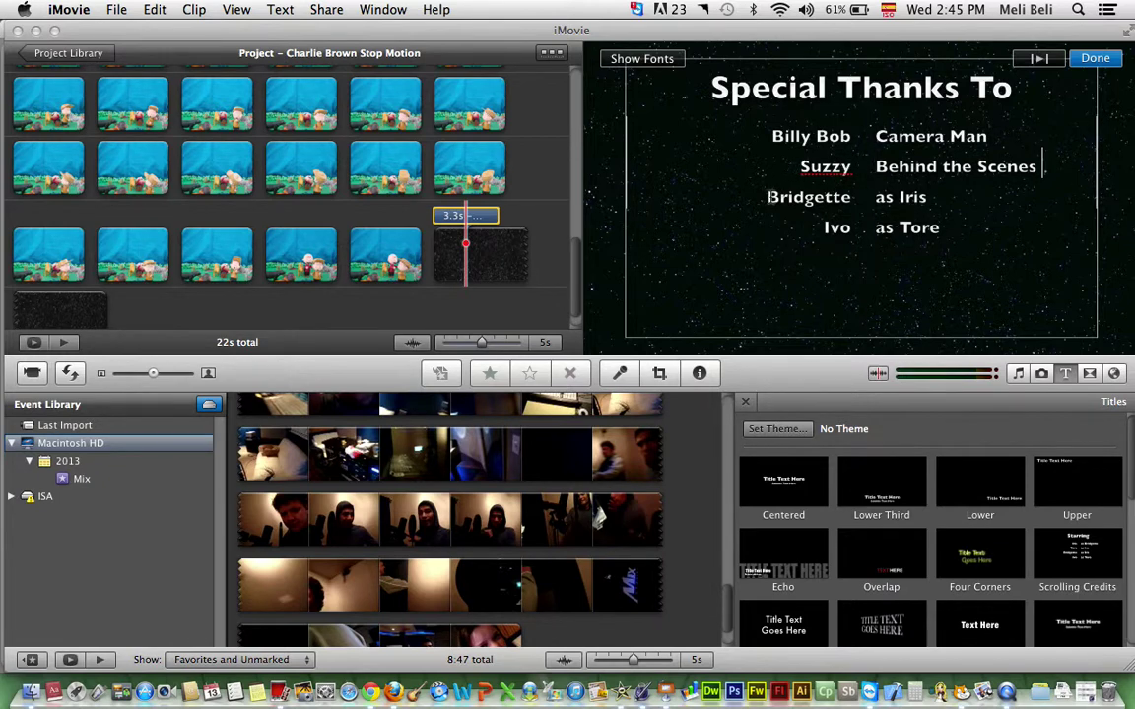
left_click_drag(768, 197, 945, 262)
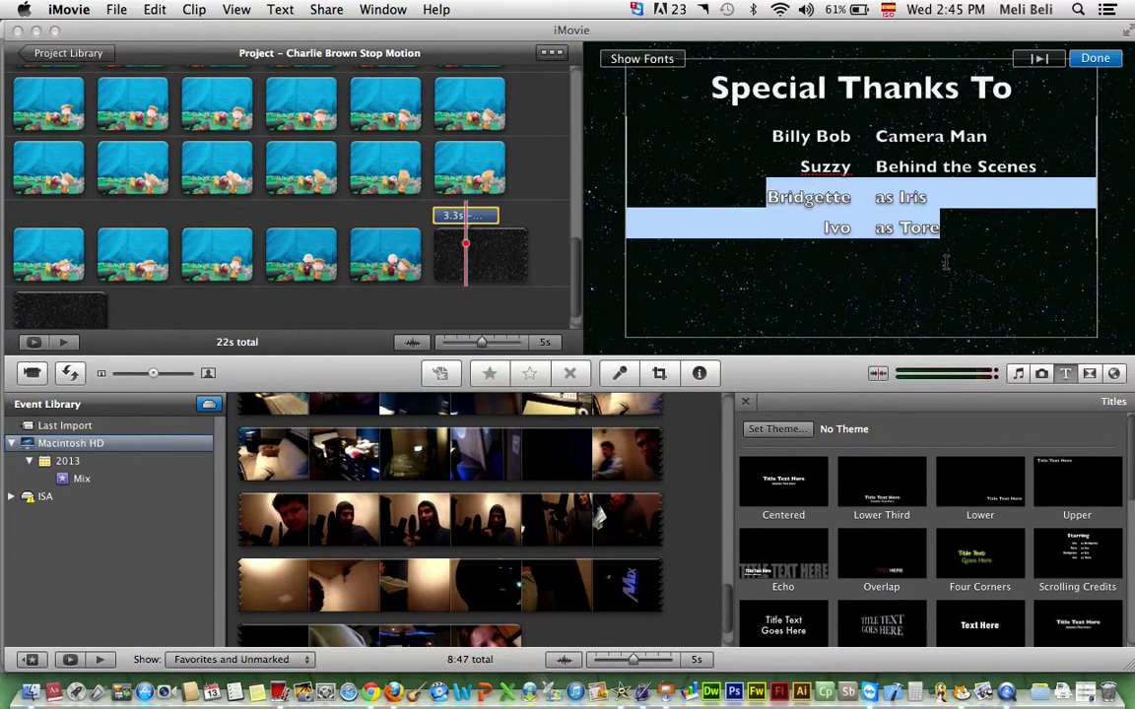
left_click(1095, 59)
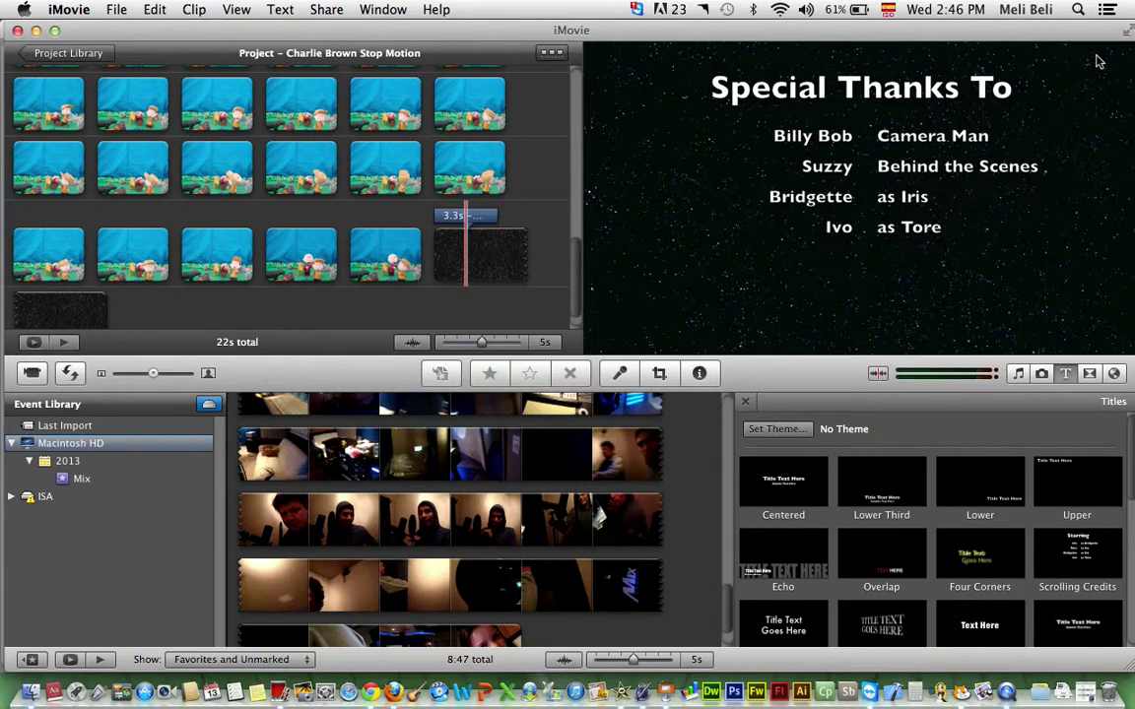
key("space")
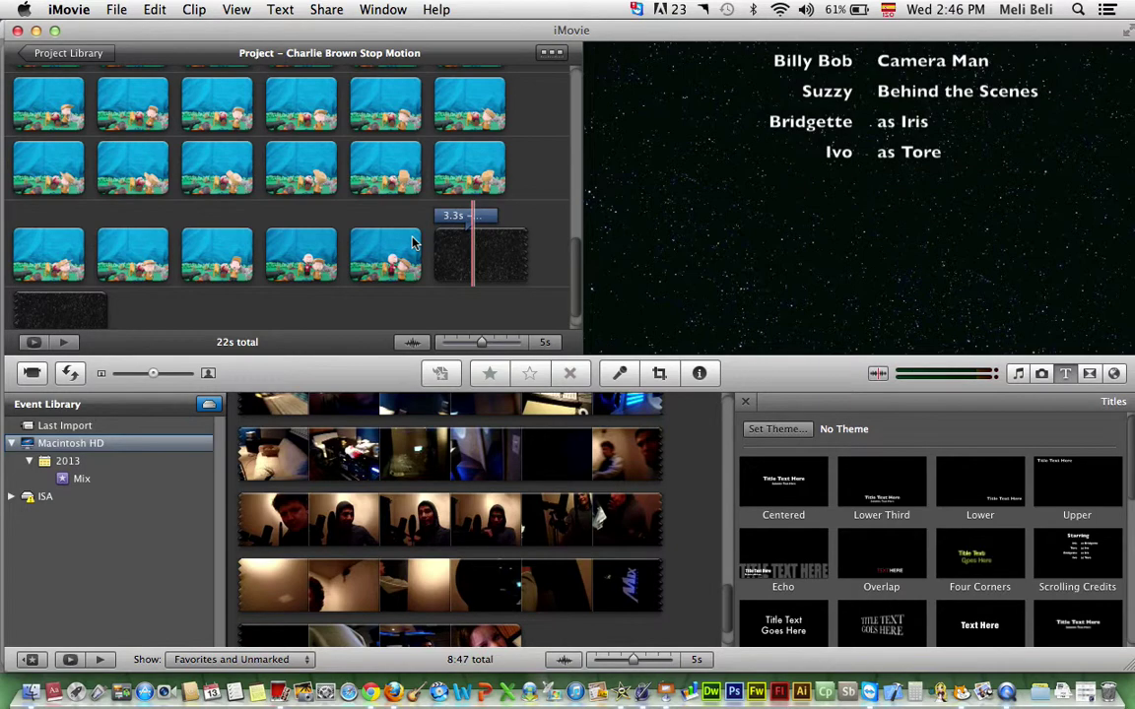
scroll(413, 243, "up", 5)
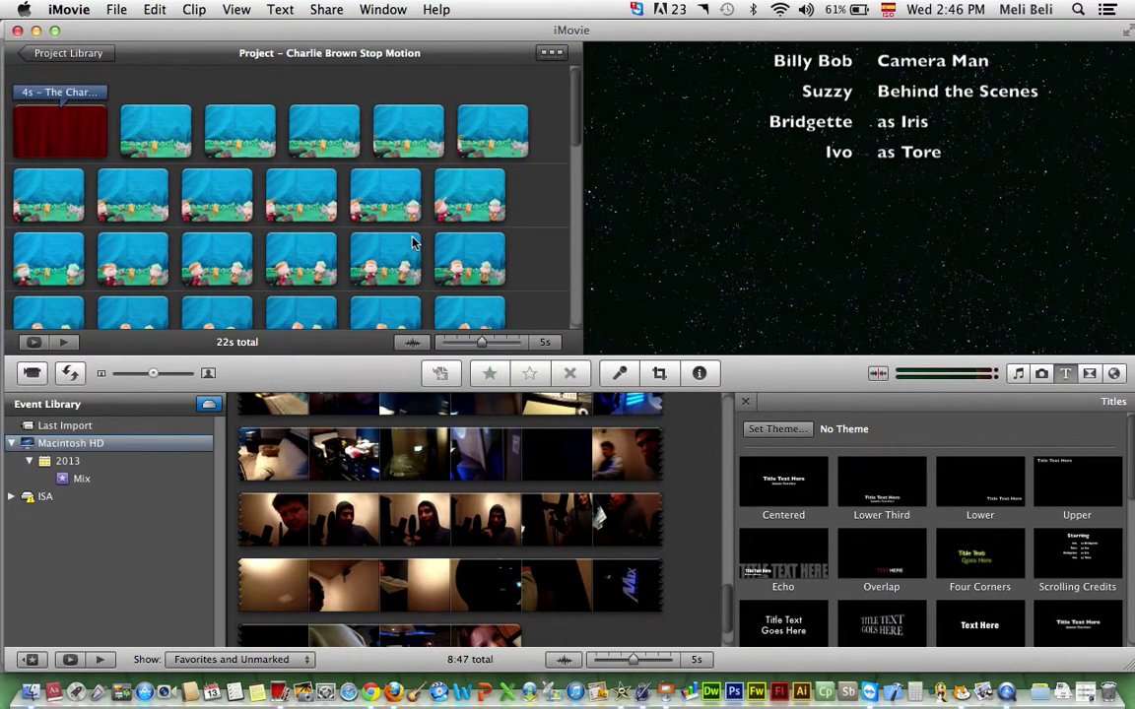
left_click(405, 246)
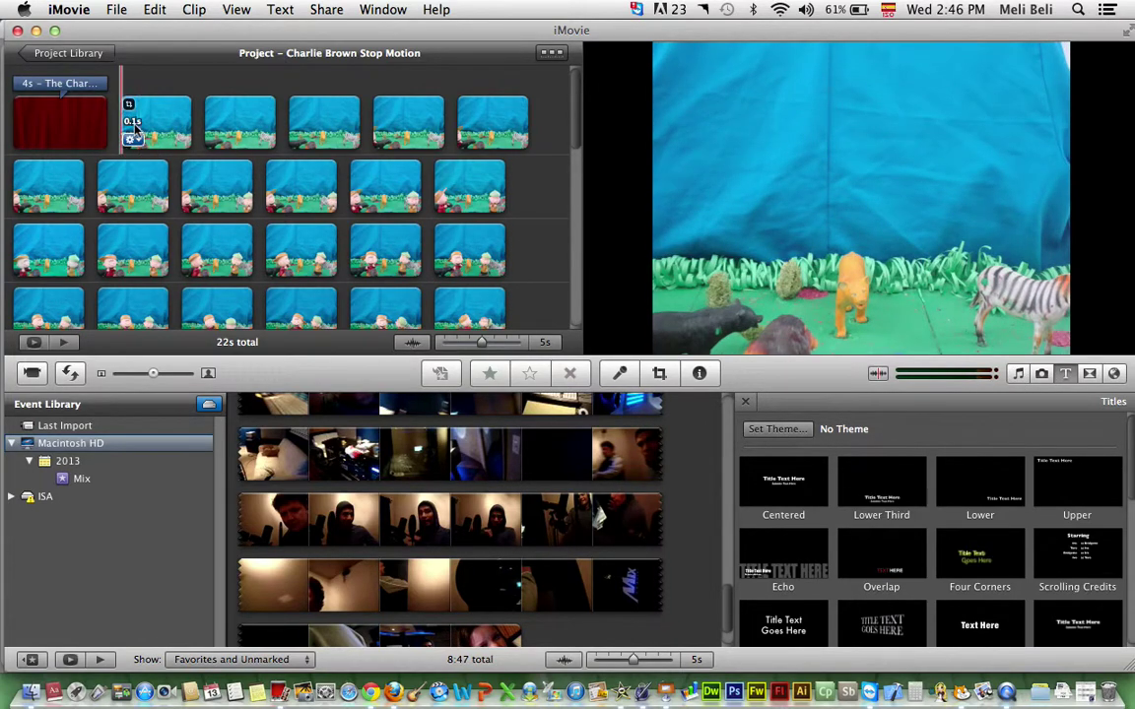
key("space")
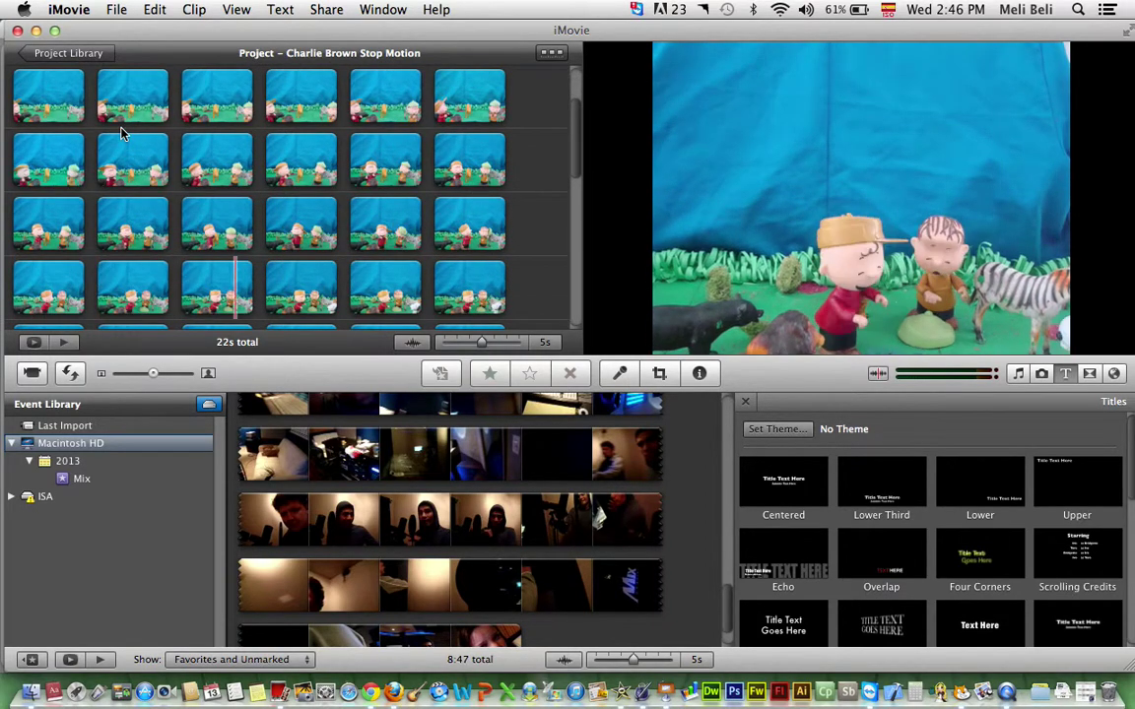
Drag 44th Street Long from iLife Sound Effects onto the project as background music
left_click(1019, 374)
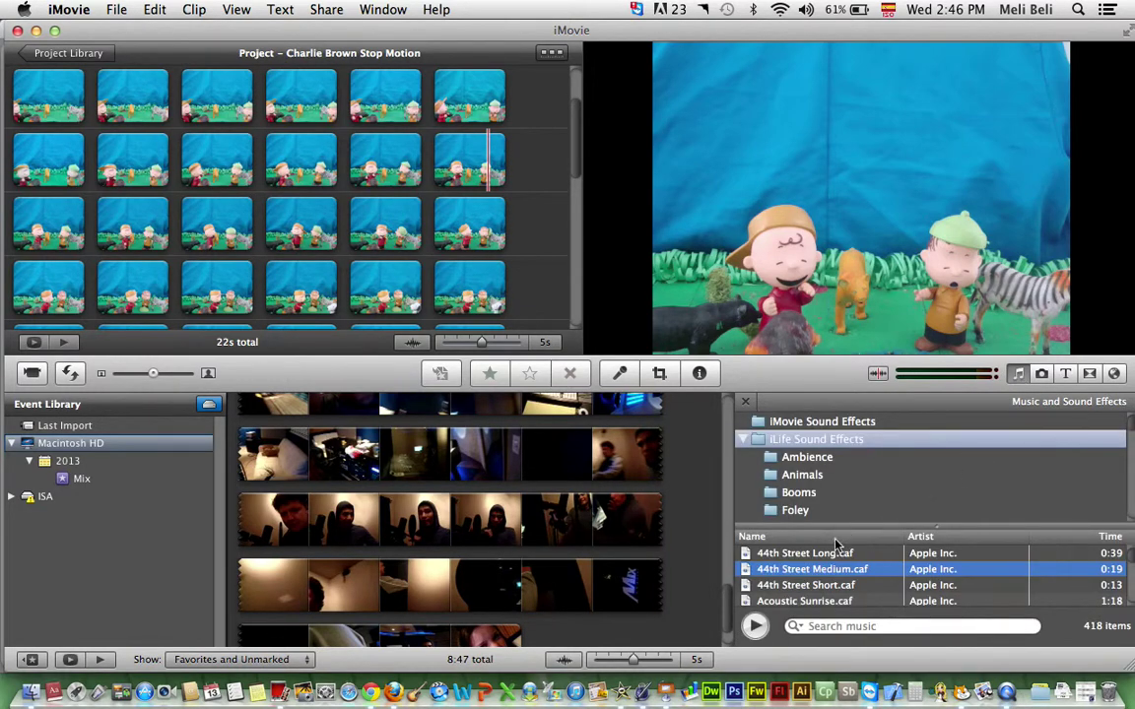
scroll(833, 473, "down", 6)
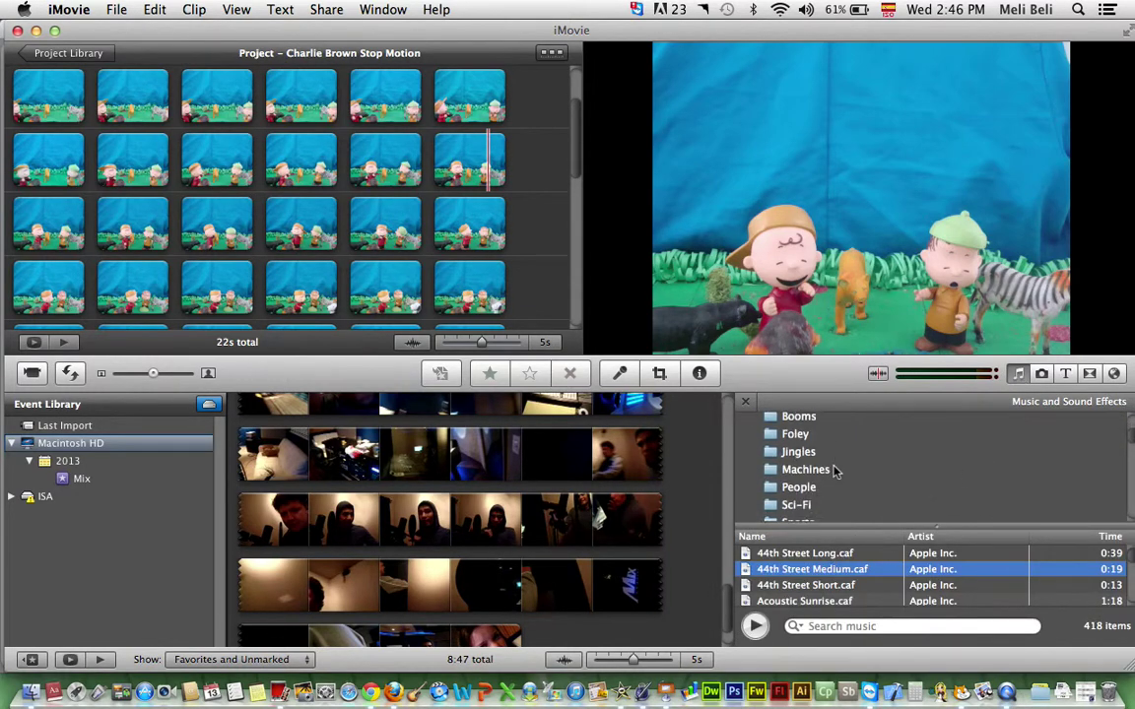
scroll(833, 477, "up", 8)
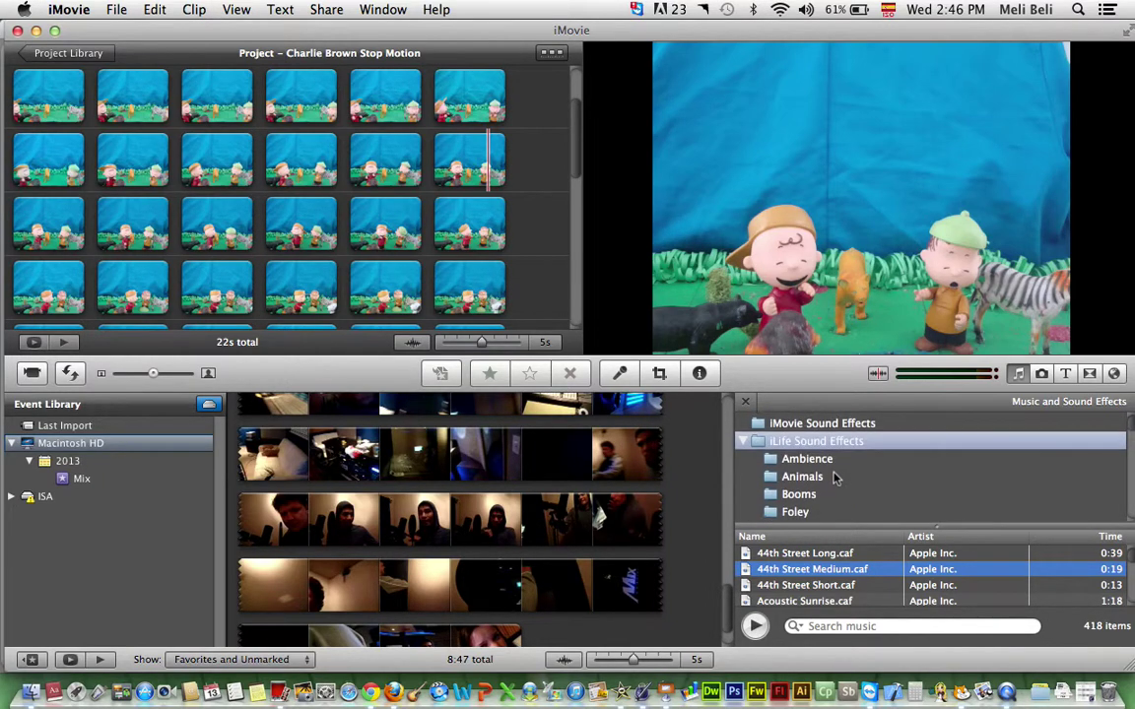
scroll(833, 476, "down", 2)
scroll(833, 478, "up", 2)
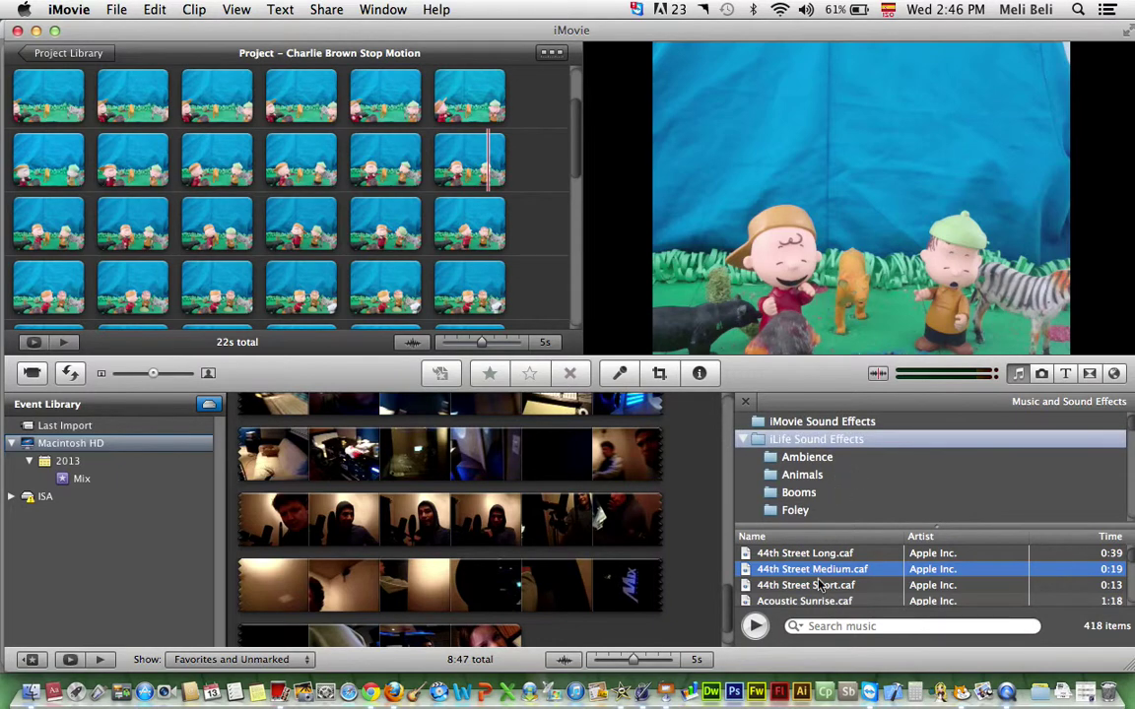
scroll(817, 581, "down", 4)
scroll(818, 583, "down", 3)
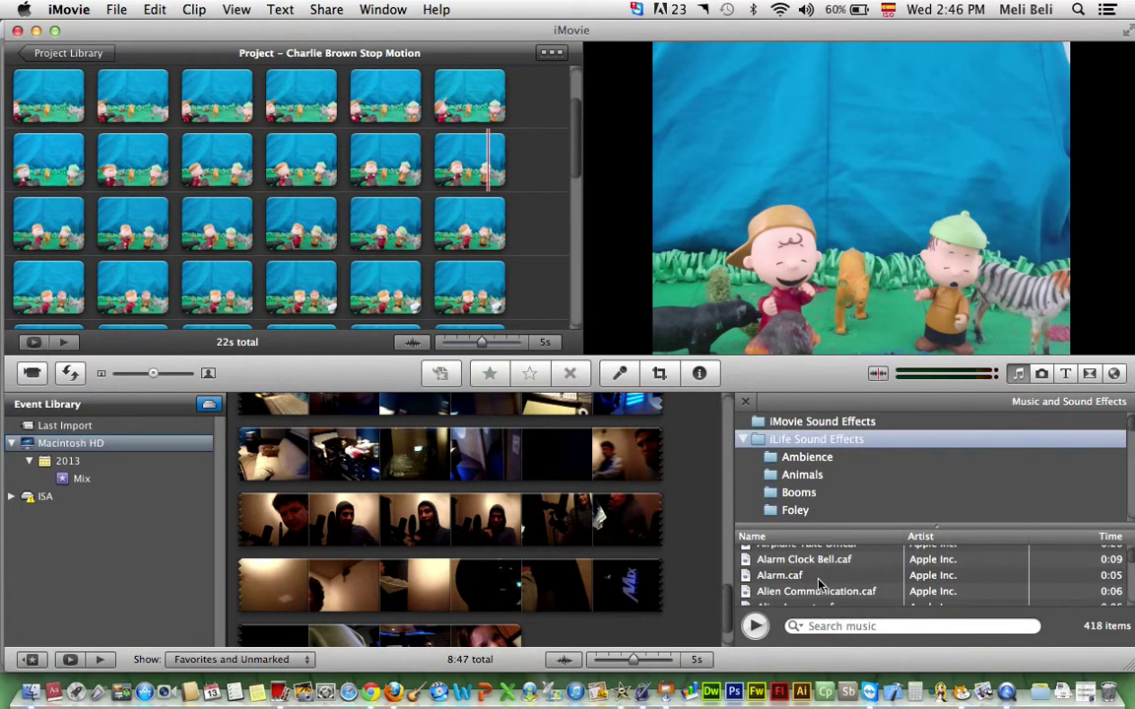
scroll(817, 583, "up", 6)
left_click(818, 579)
scroll(817, 581, "down", 1)
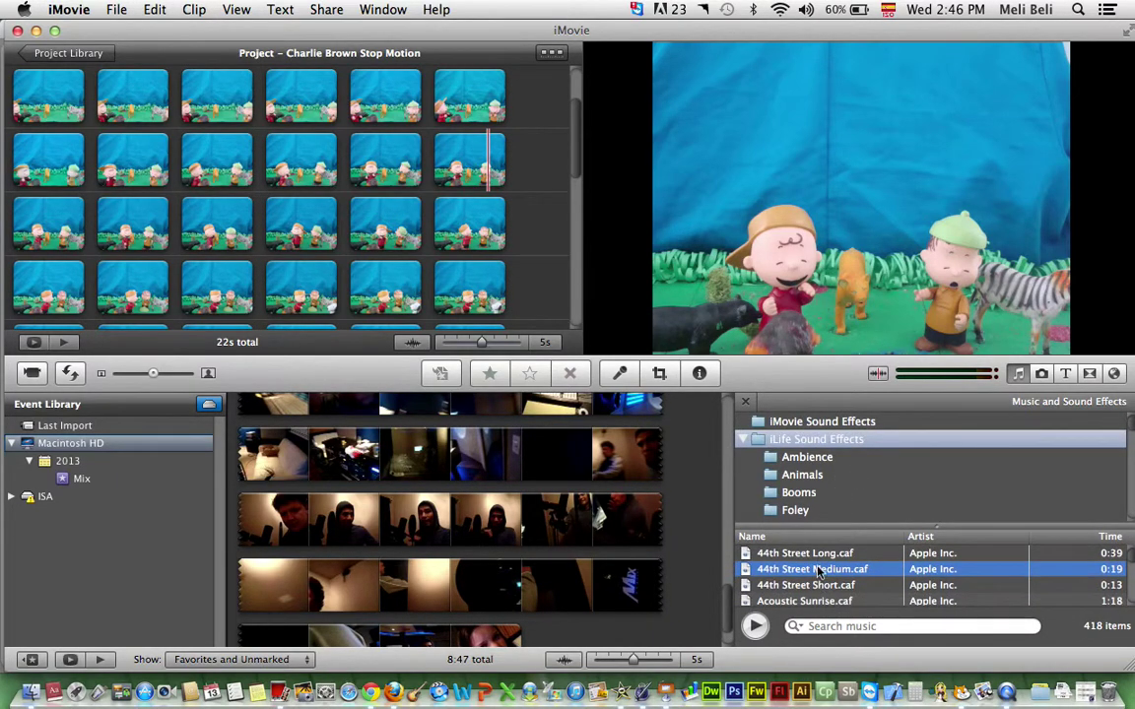
key("Up")
left_click_drag(807, 559, 549, 187)
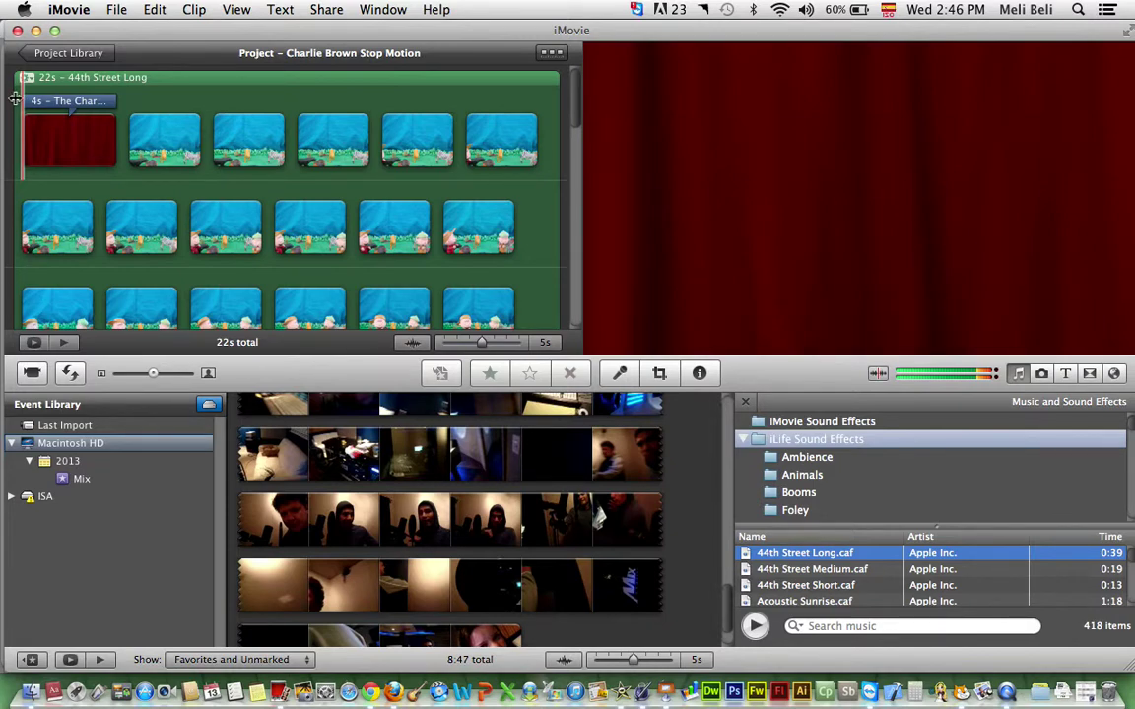
Shift the 44th Street Long track to start after the 4-second curtain title, then play it
left_click(19, 97)
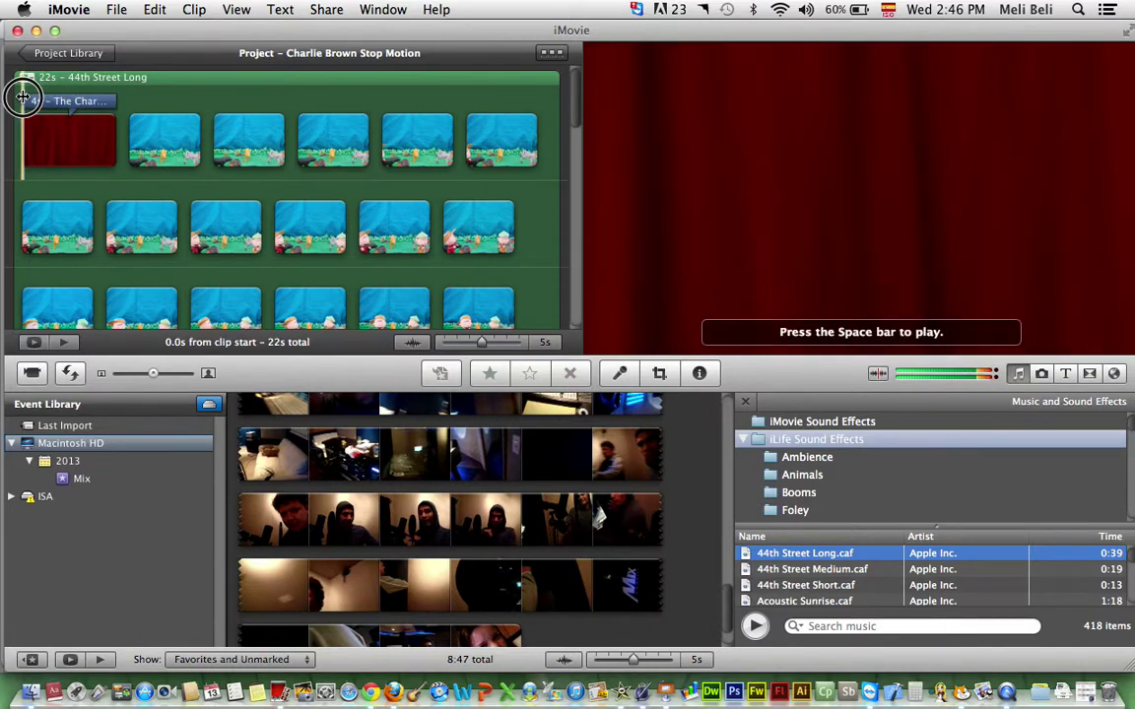
left_click(21, 184)
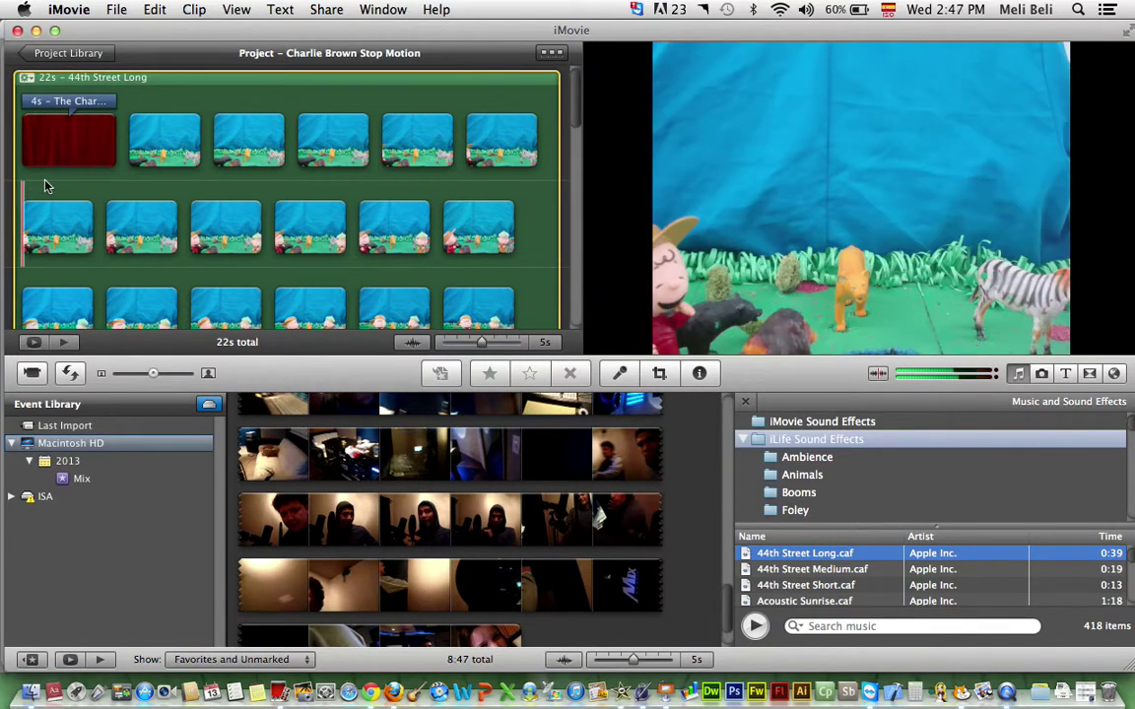
left_click_drag(200, 86, 417, 89)
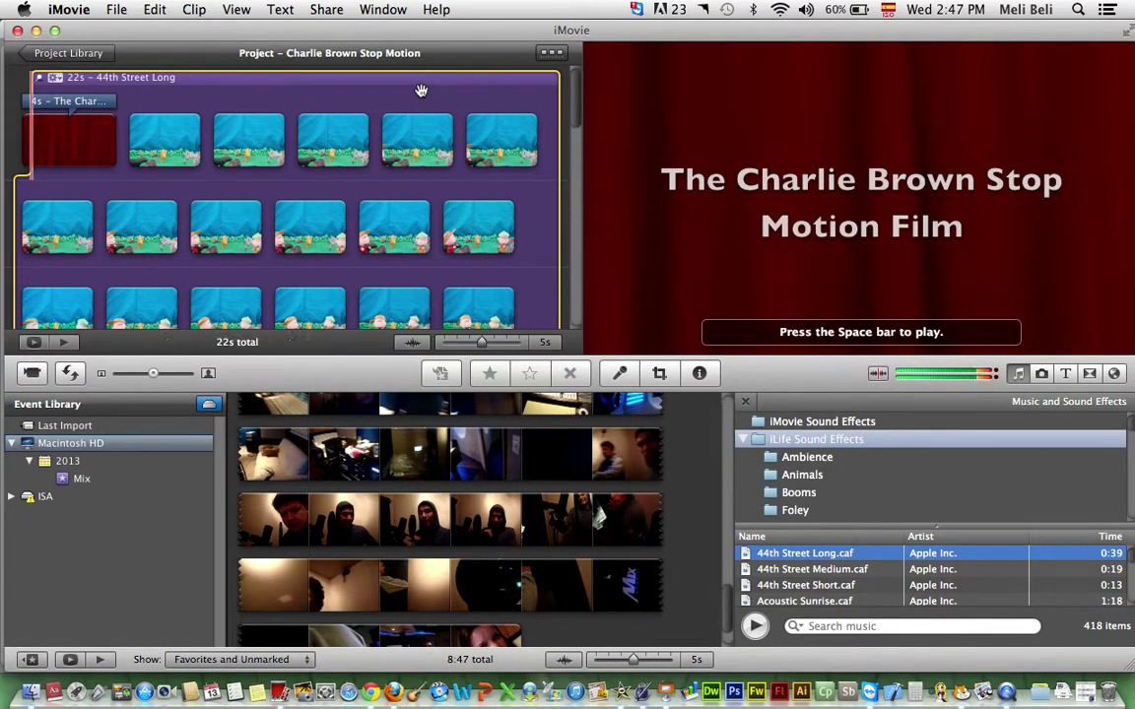
left_click_drag(154, 97, 32, 212)
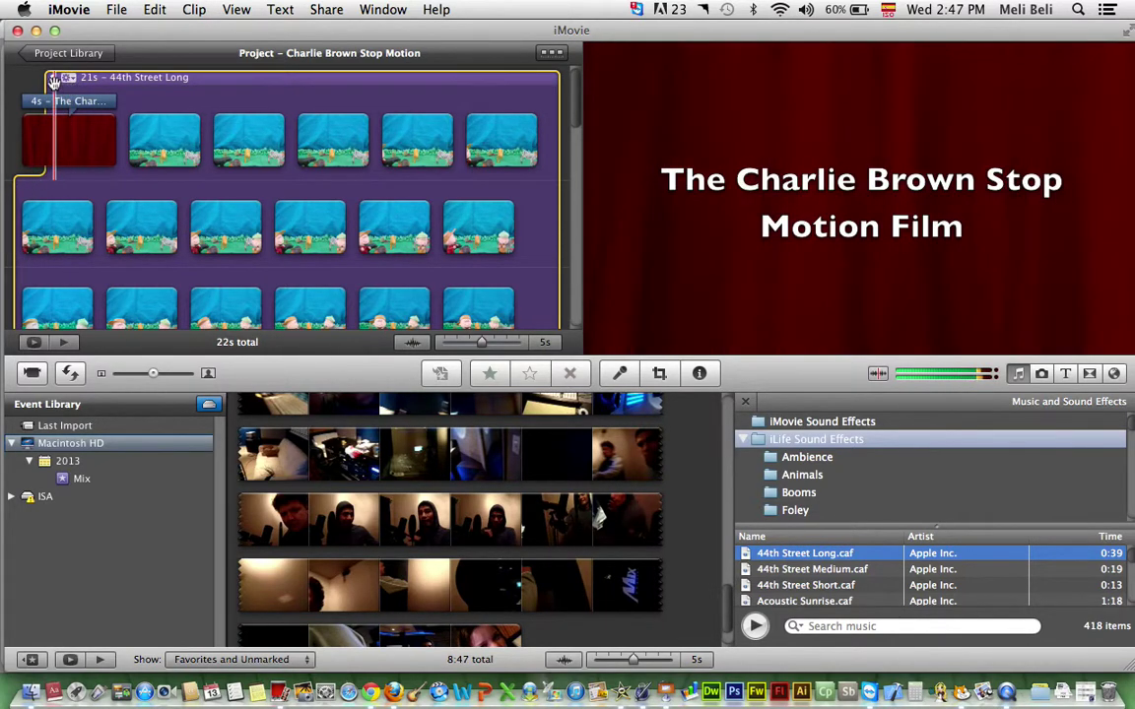
left_click_drag(51, 77, 190, 83)
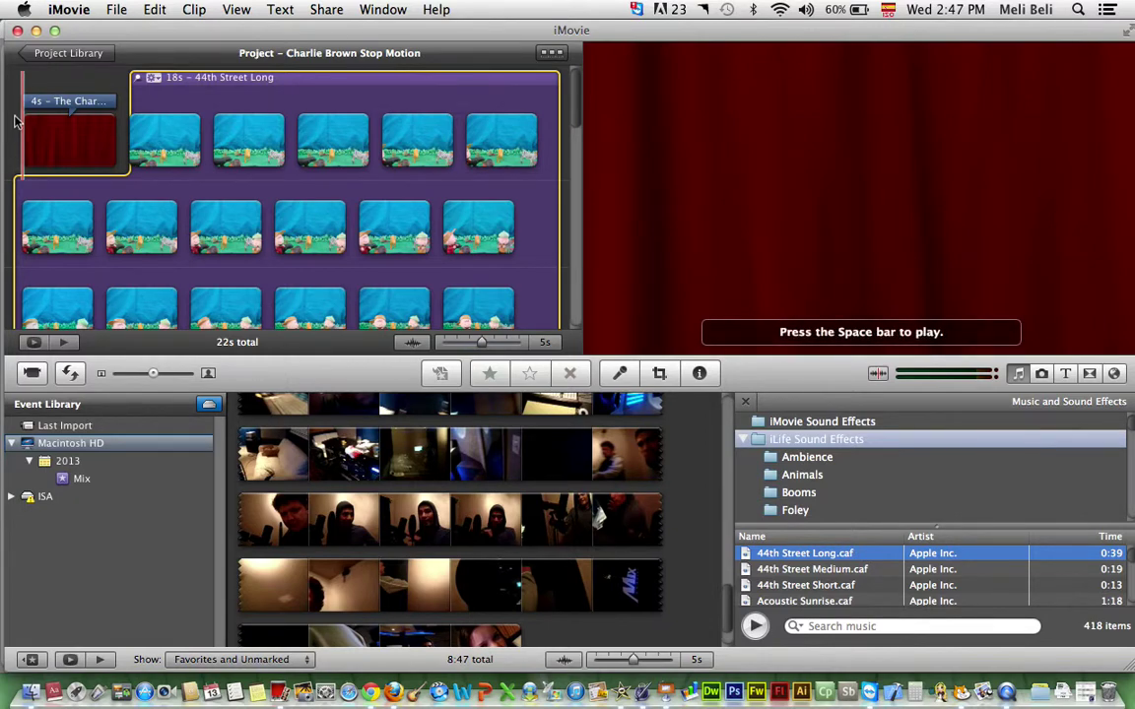
key("space")
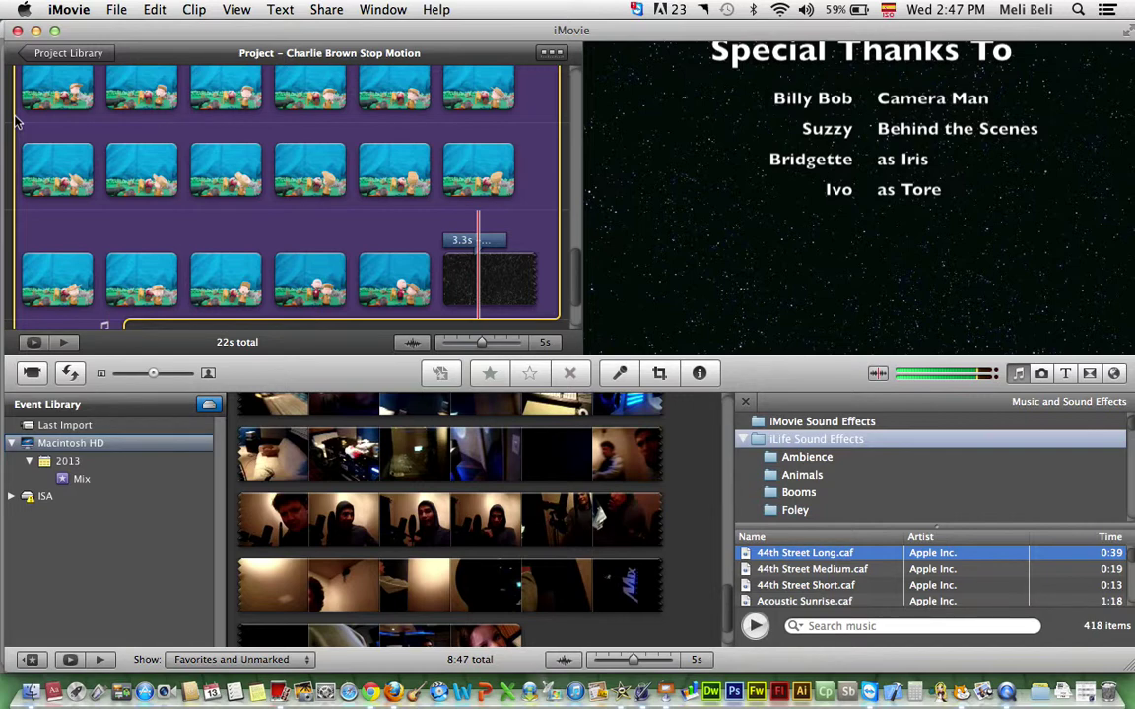
scroll(256, 179, "up", 5)
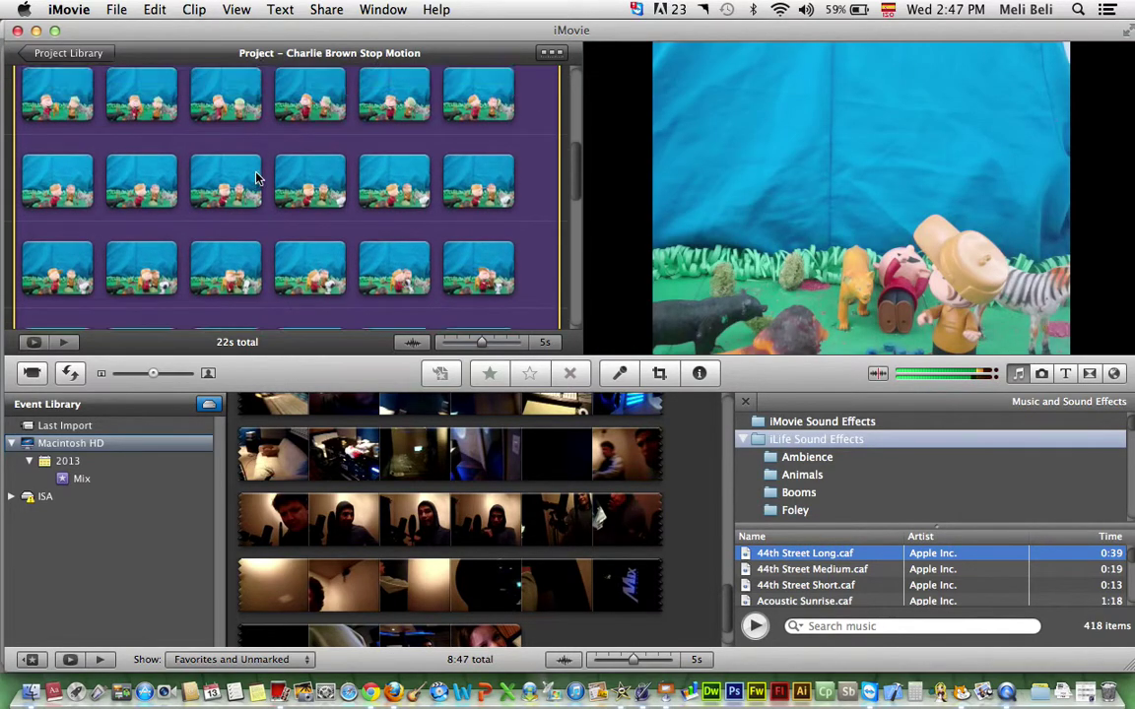
scroll(256, 178, "down", 2)
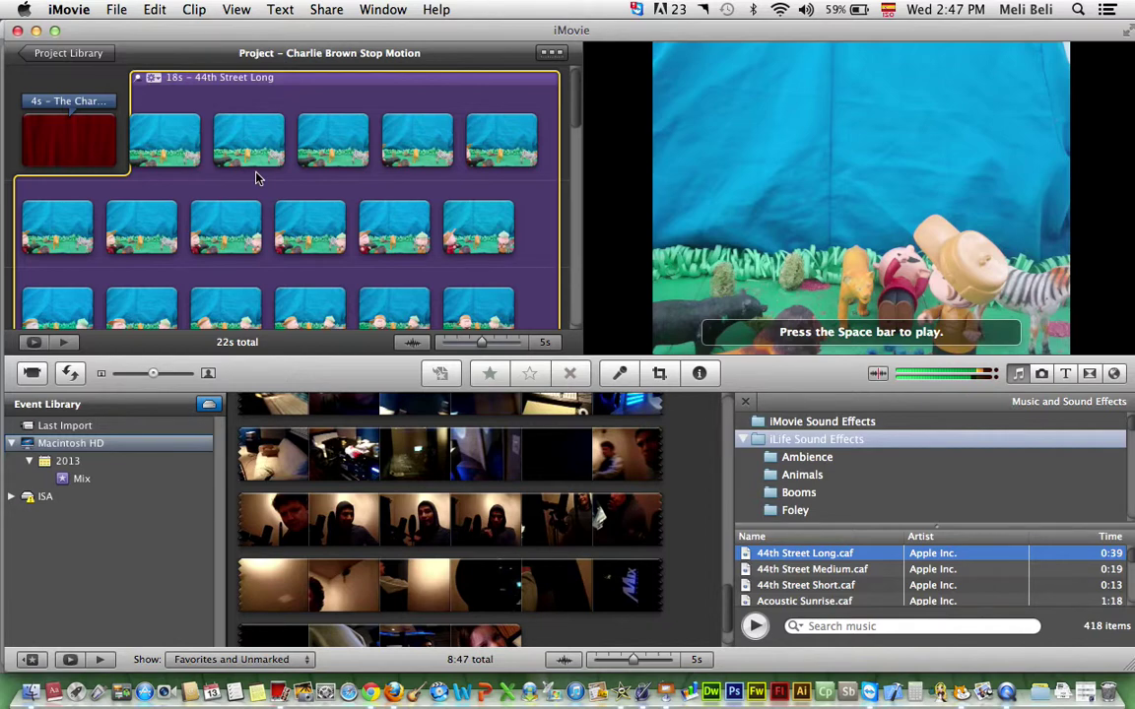
key("space")
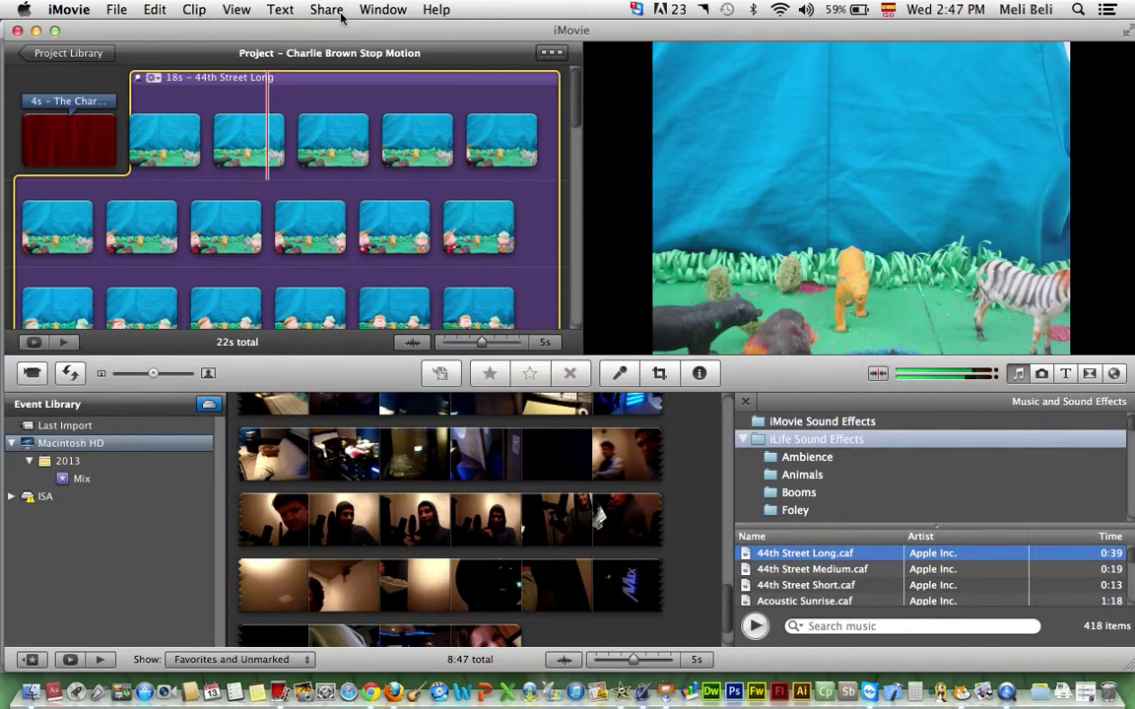
Open Share > Export Movie with the full file browser showing
left_click(328, 10)
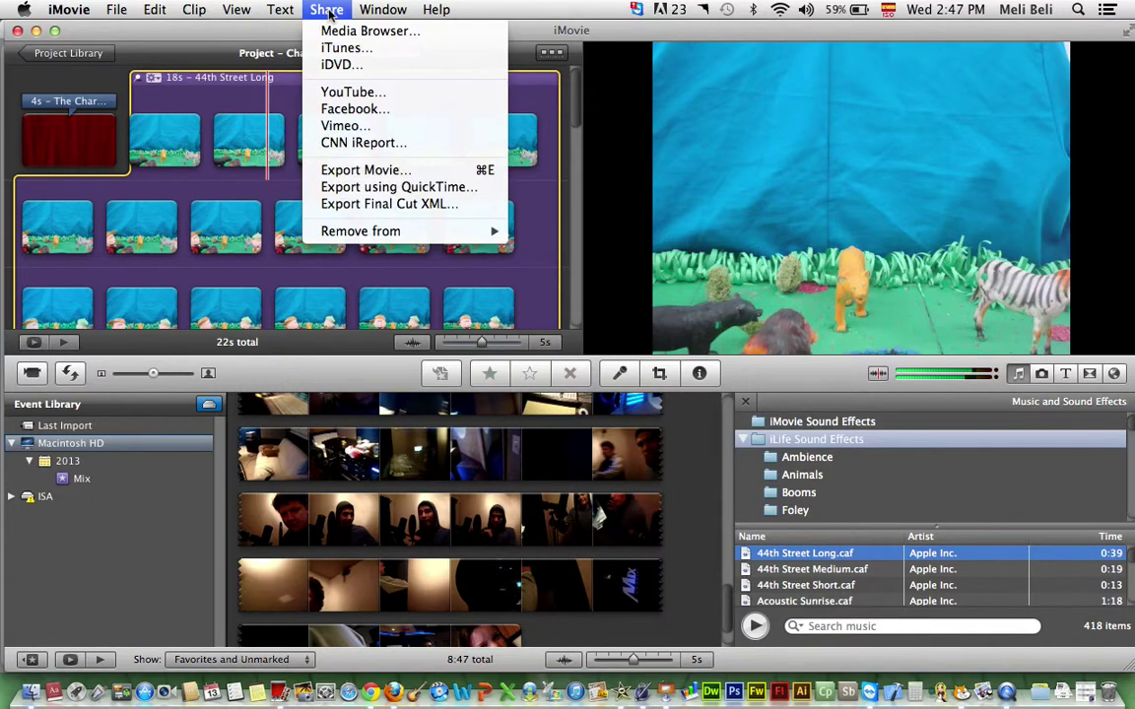
left_click(409, 171)
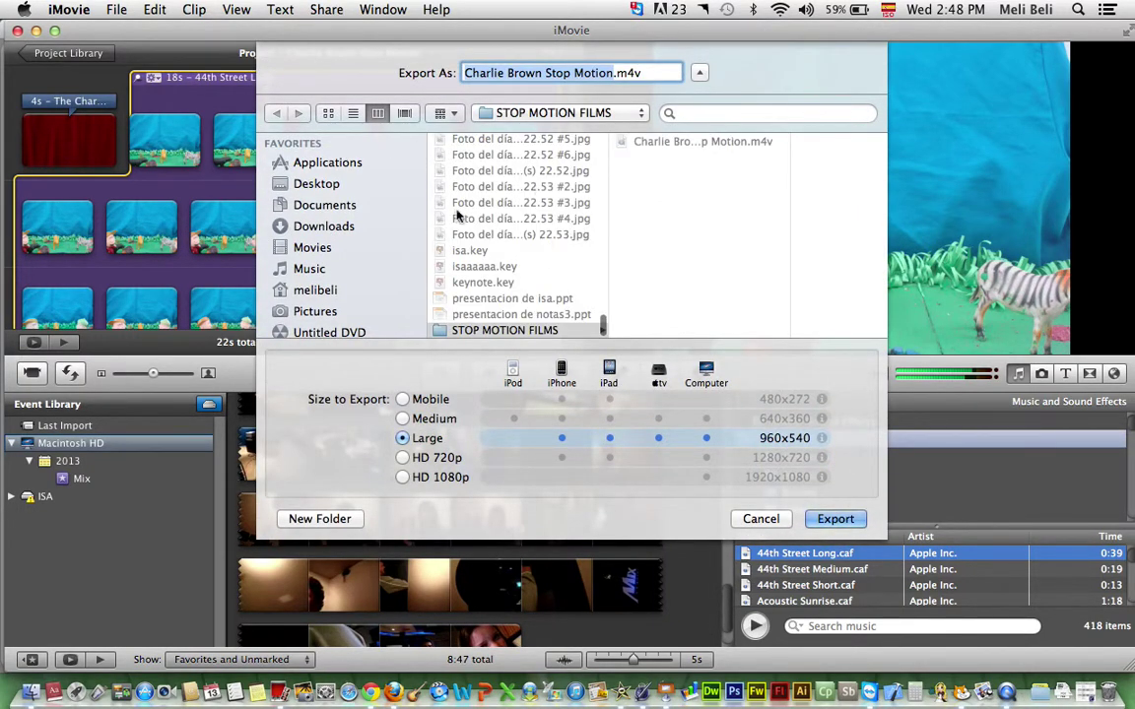
left_click(700, 74)
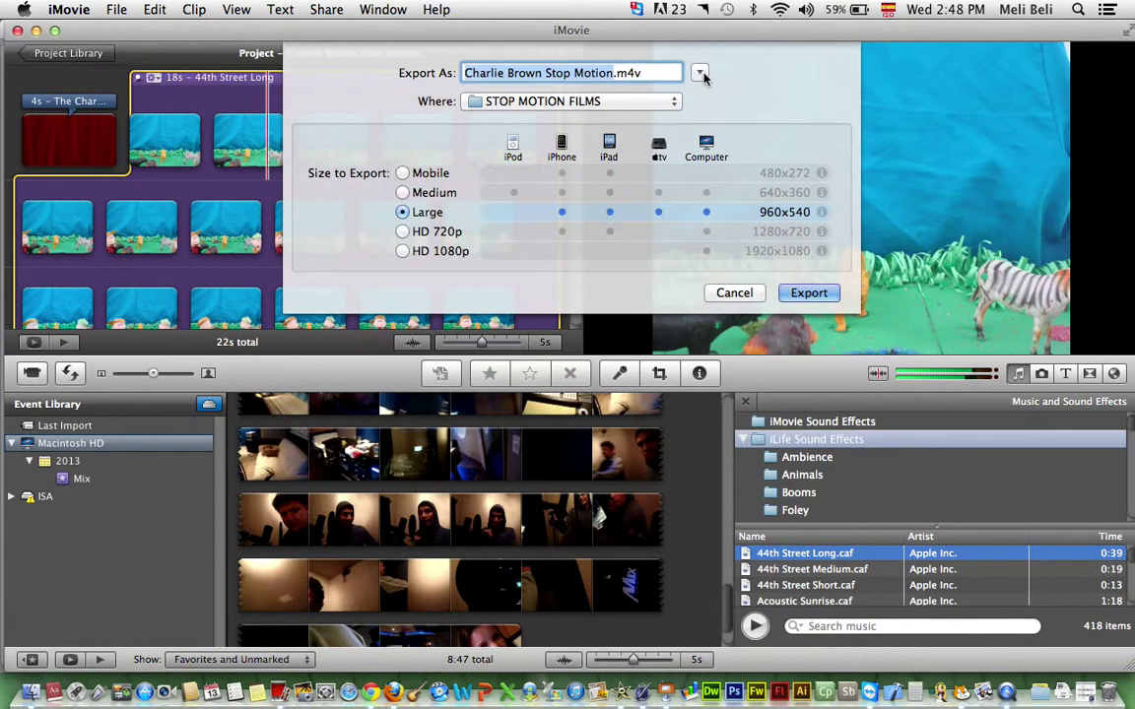
left_click(698, 74)
scroll(325, 246, "down", 5)
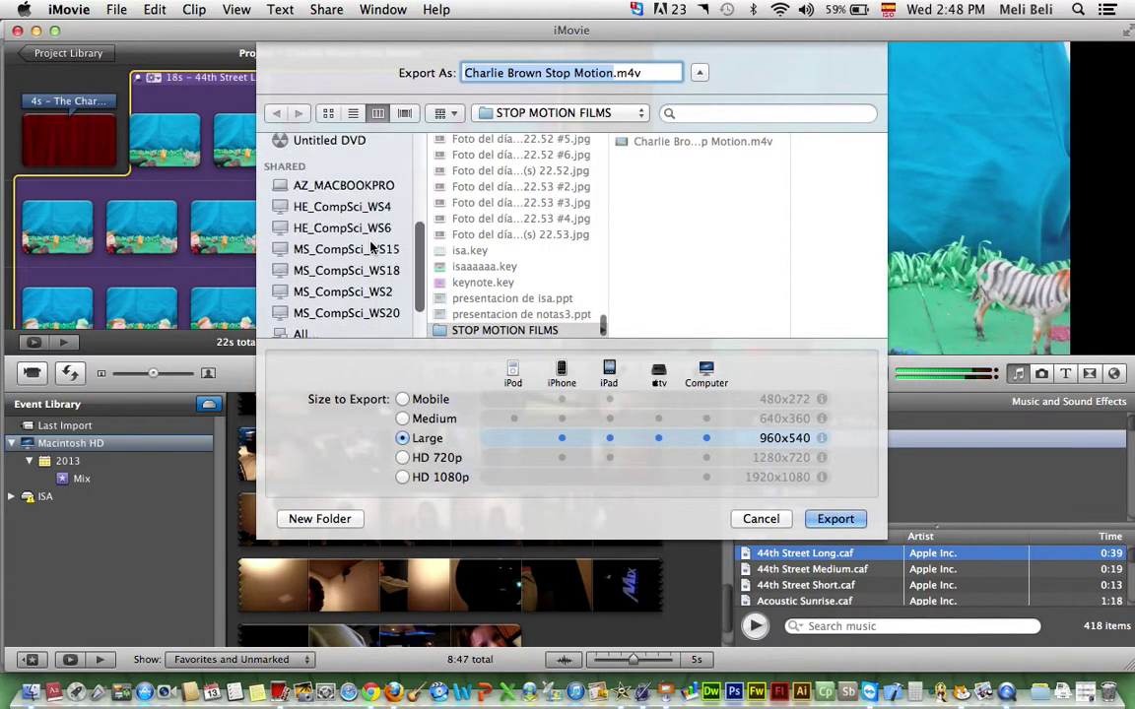
Create a 'Stop Motion Films Completed' folder on the ISA drive as the export destination
left_click(322, 332)
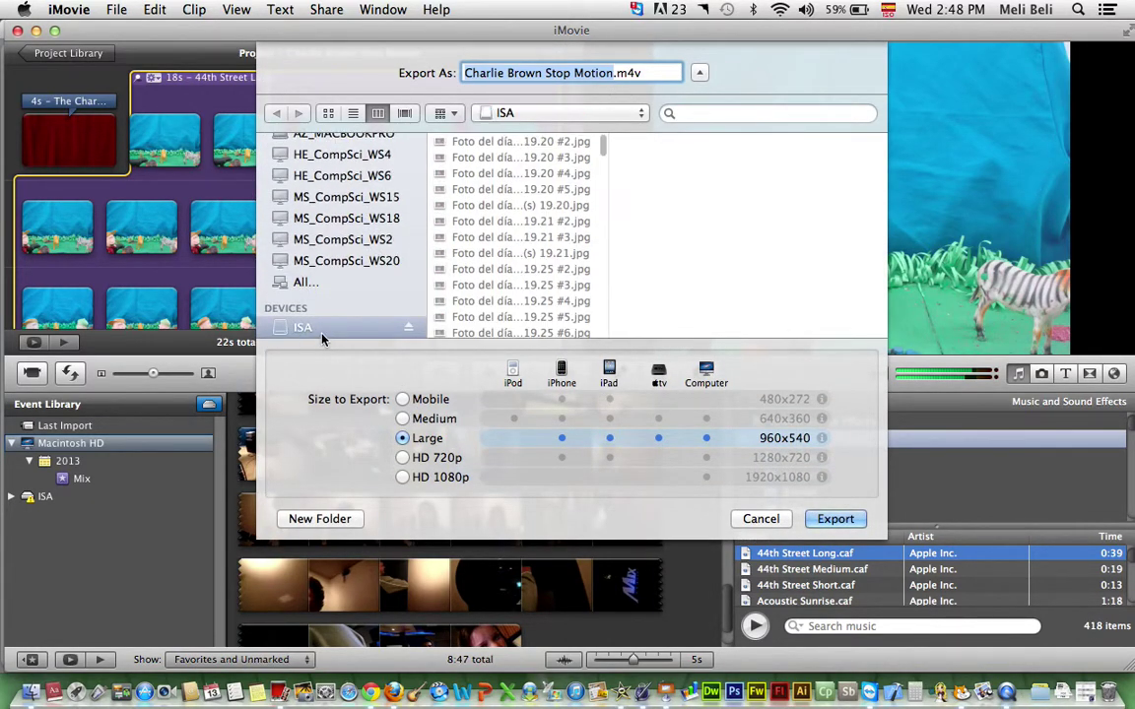
left_click(319, 519)
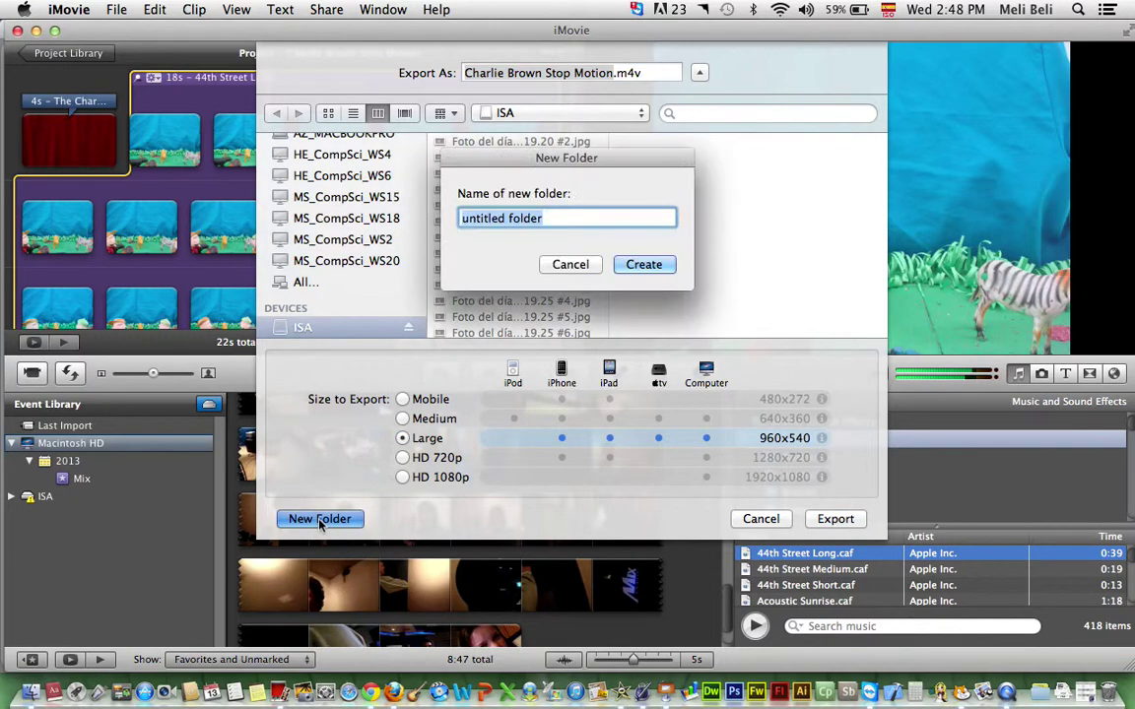
type("Stop Motion Films")
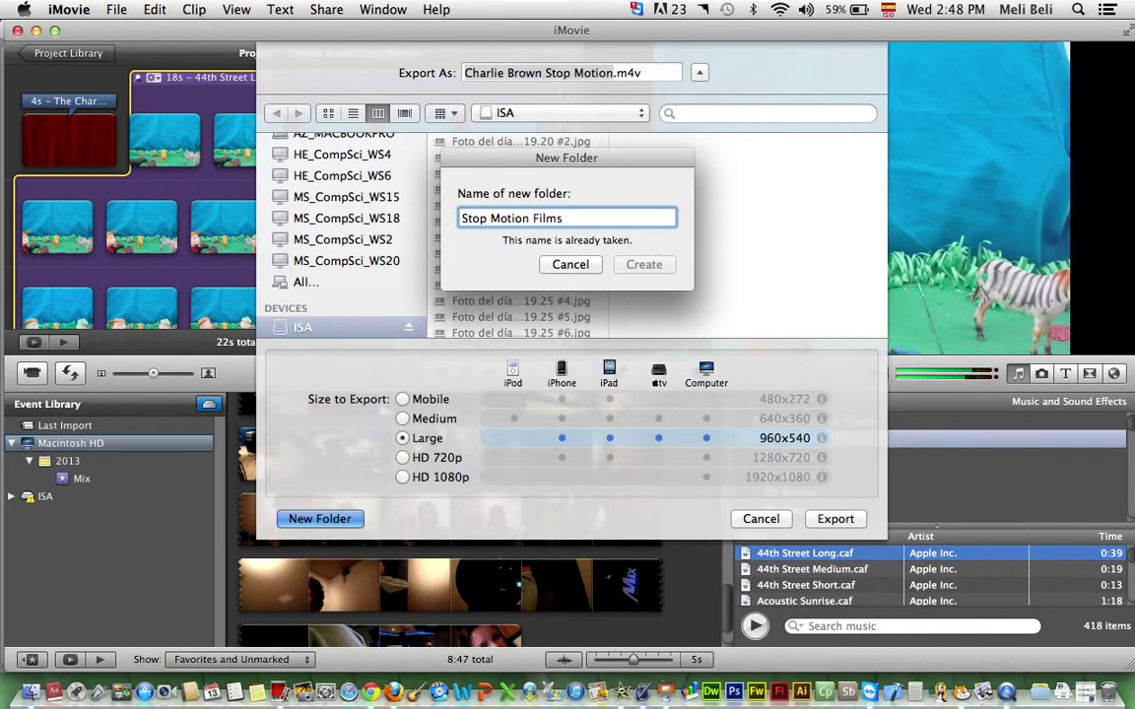
type(" Completed")
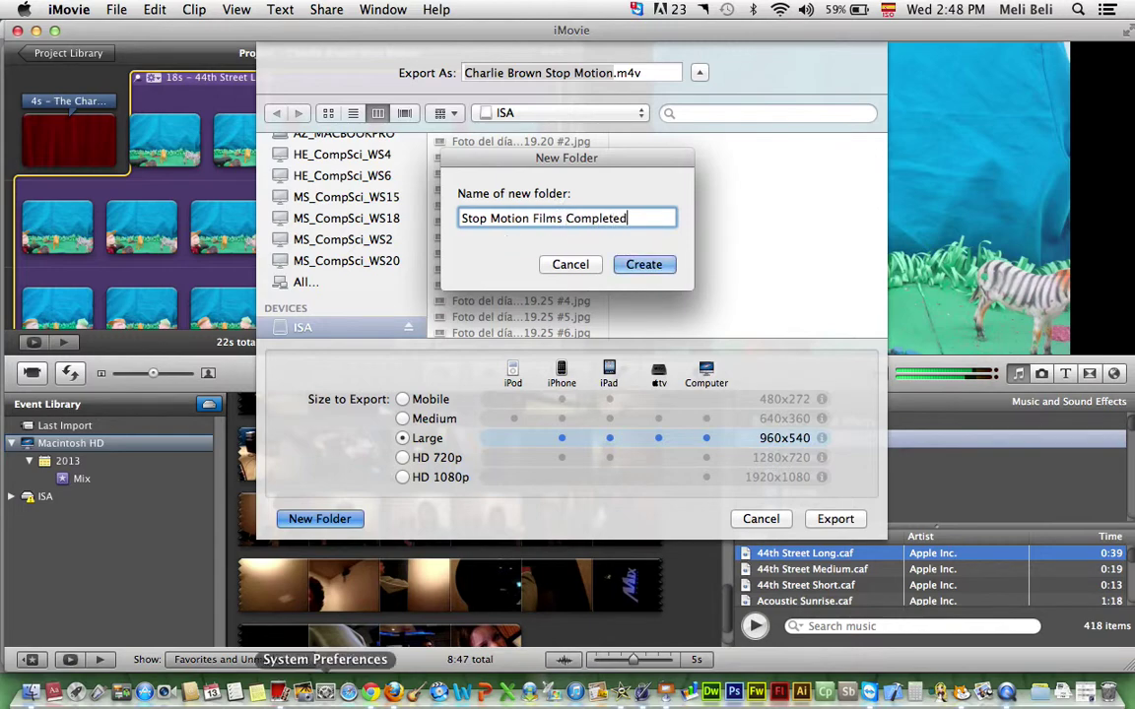
left_click(644, 265)
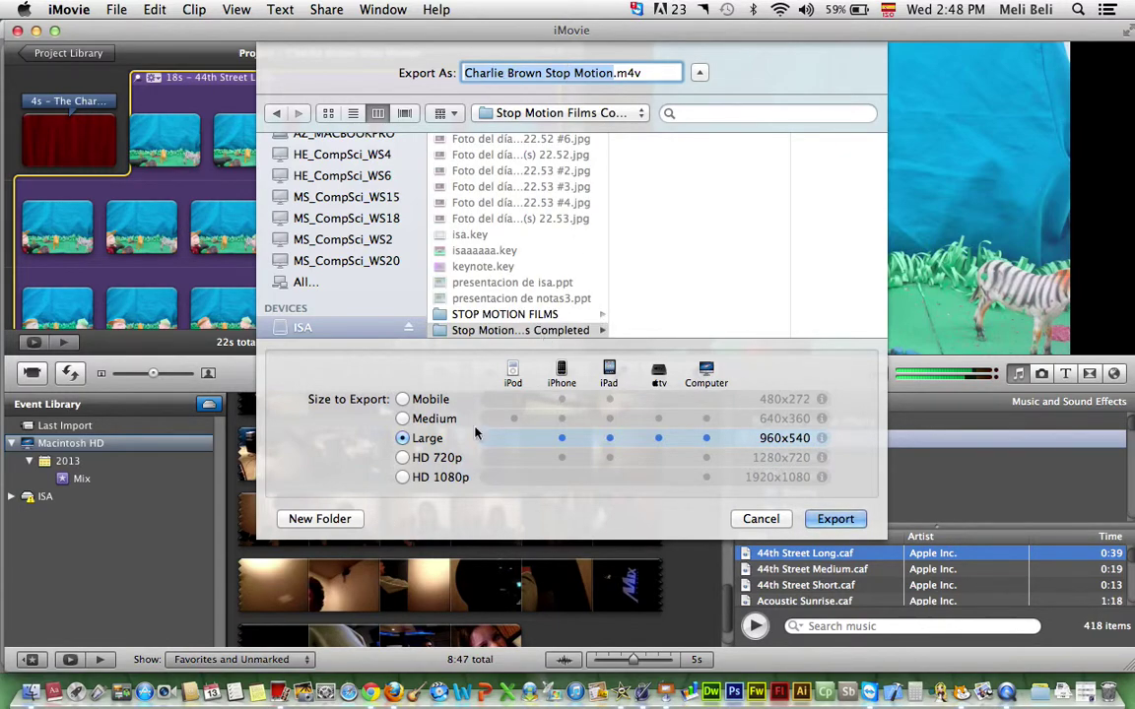
left_click(401, 457)
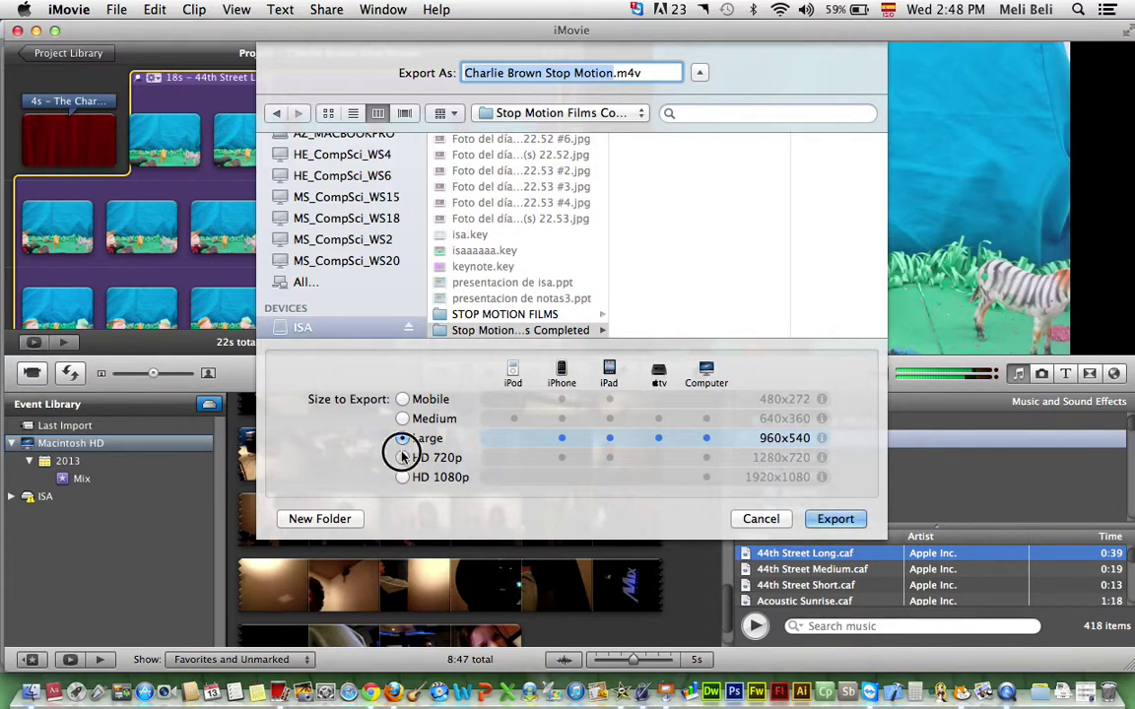
left_click(402, 477)
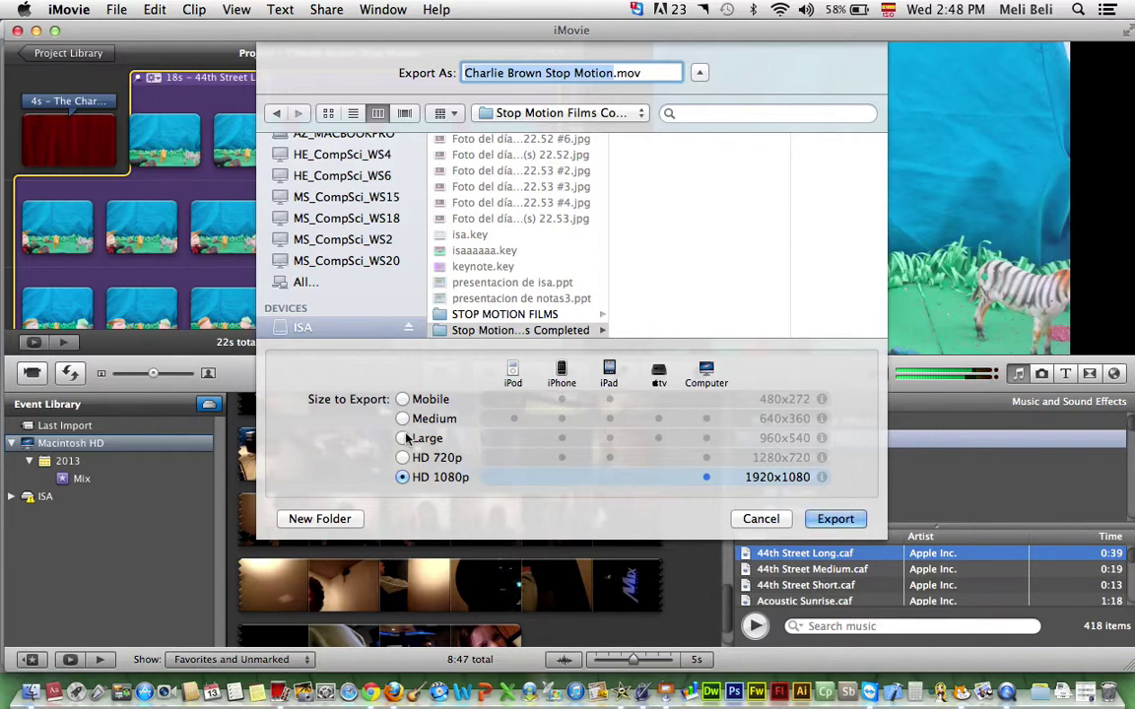
left_click(404, 438)
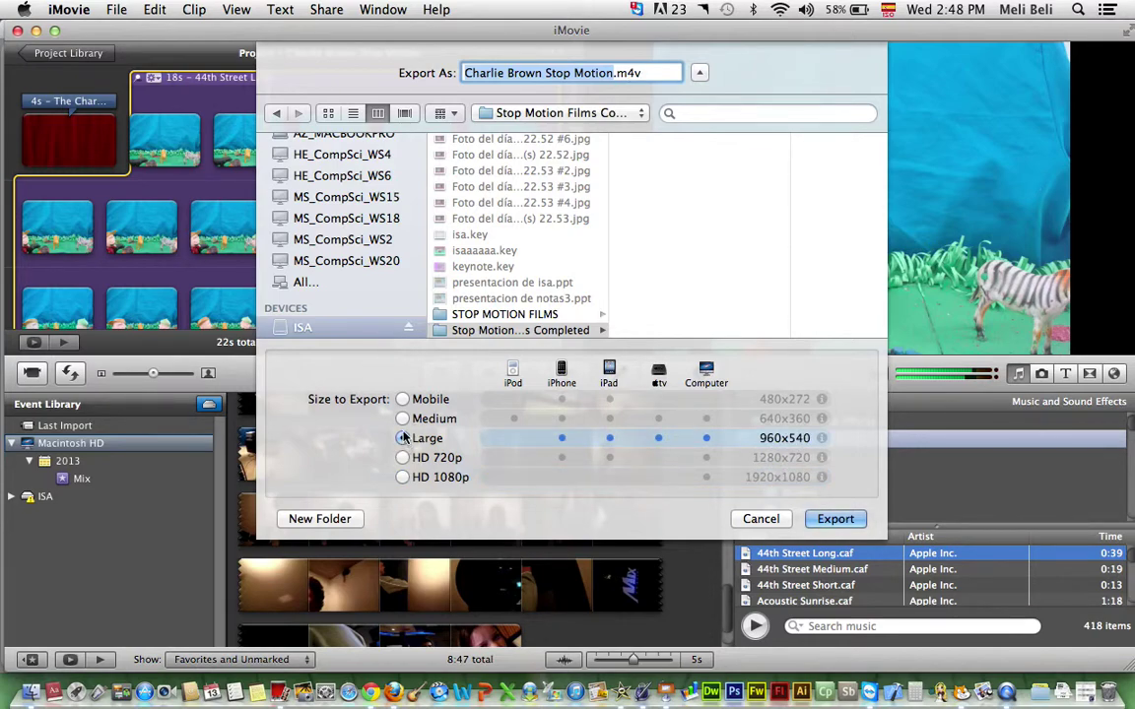
left_click(403, 419)
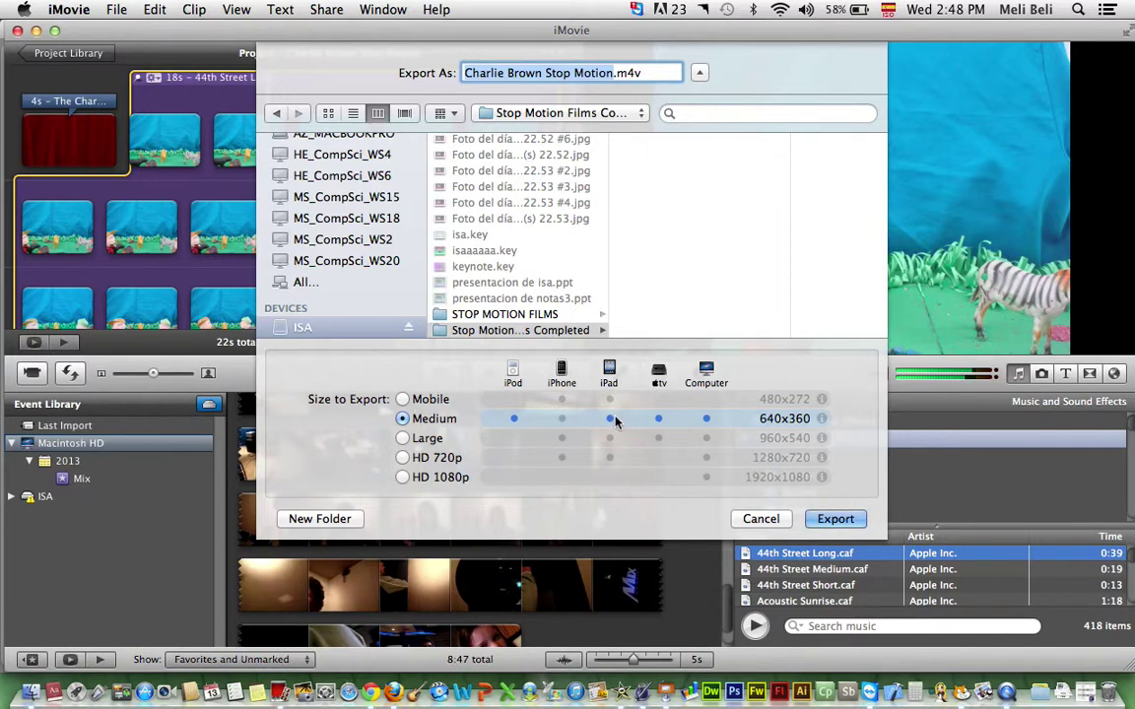
left_click(403, 439)
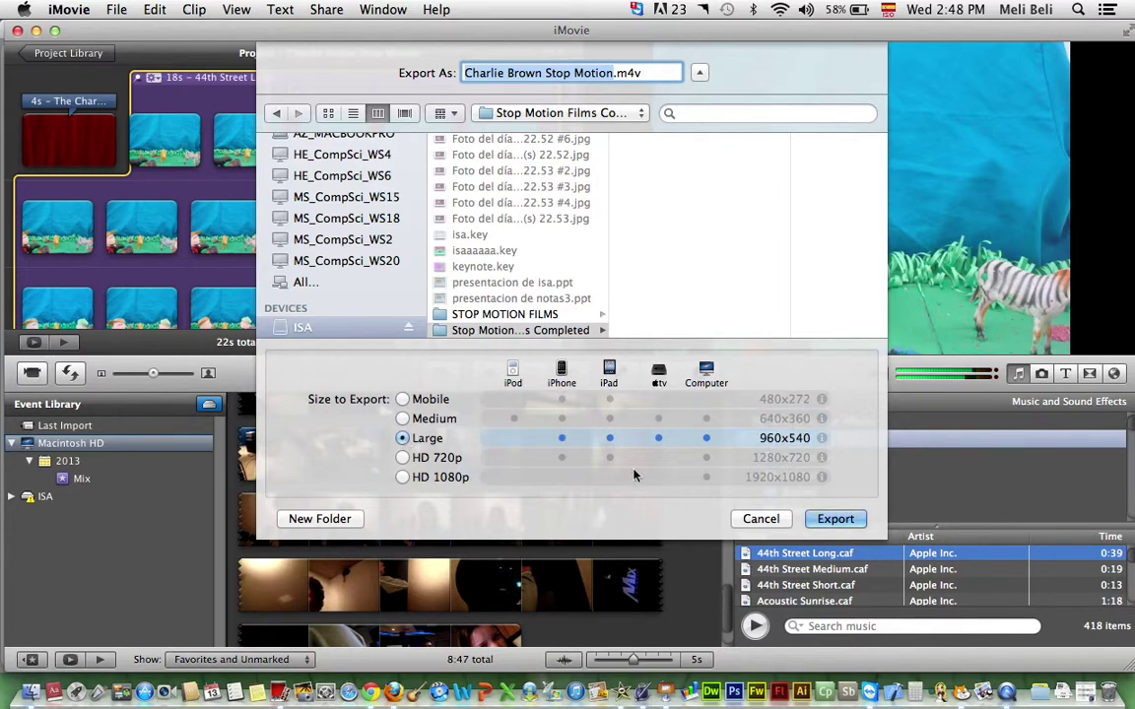
left_click(835, 519)
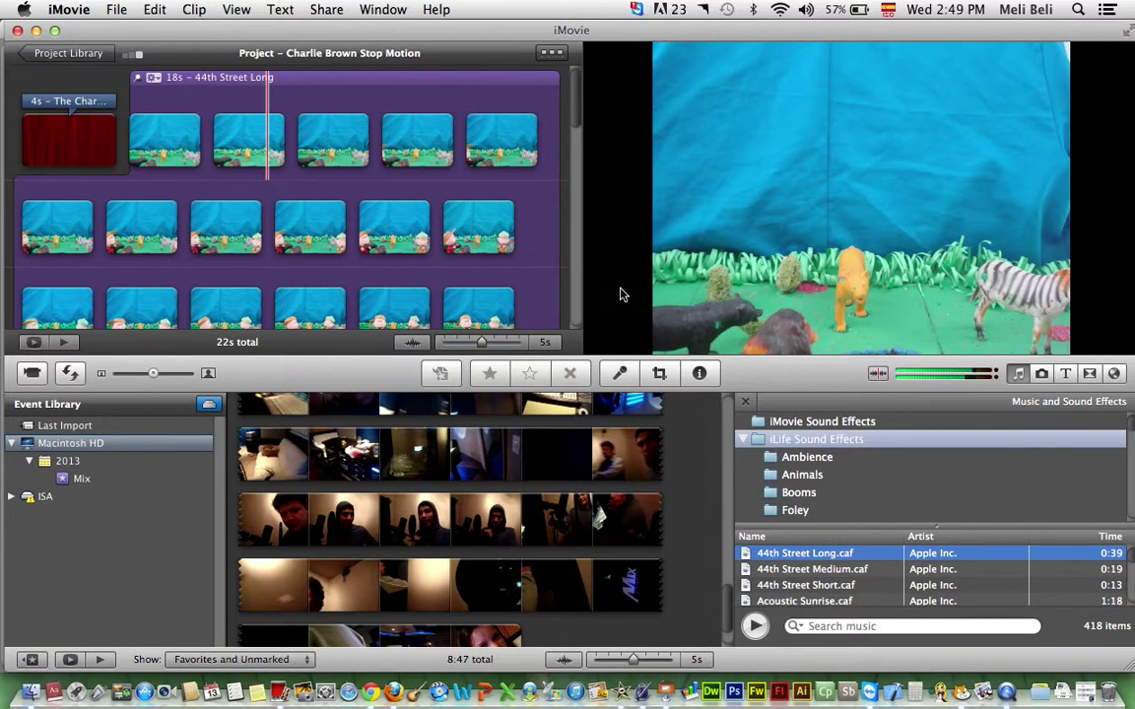
left_click(116, 9)
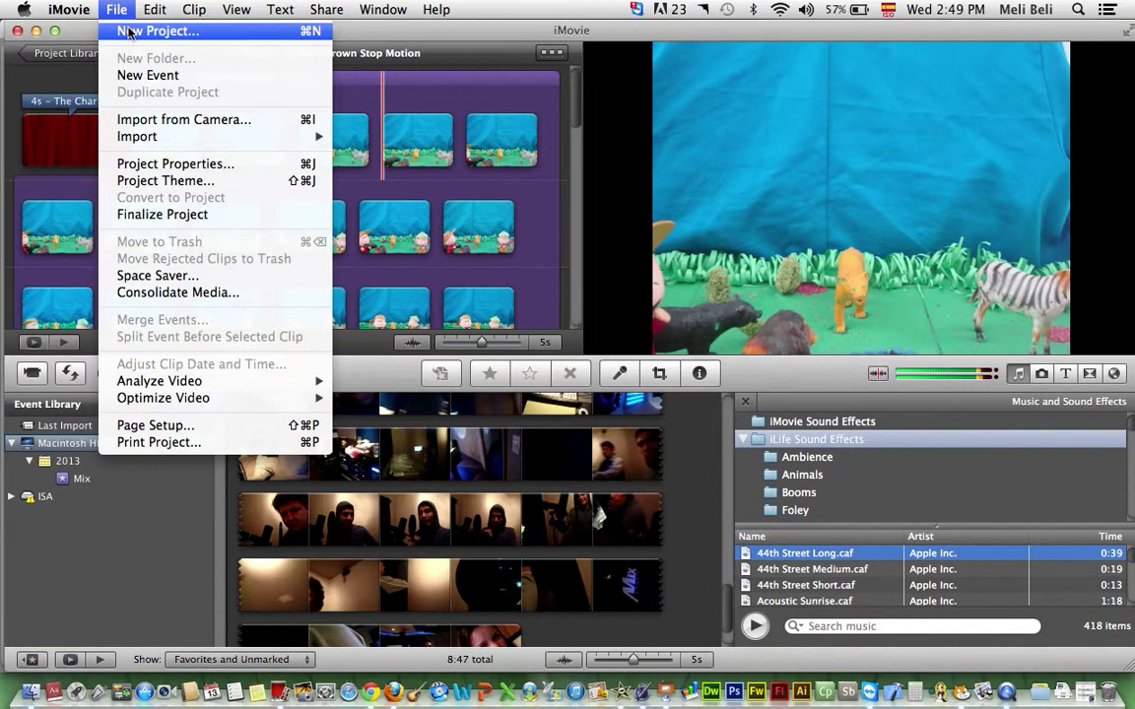
left_click(117, 9)
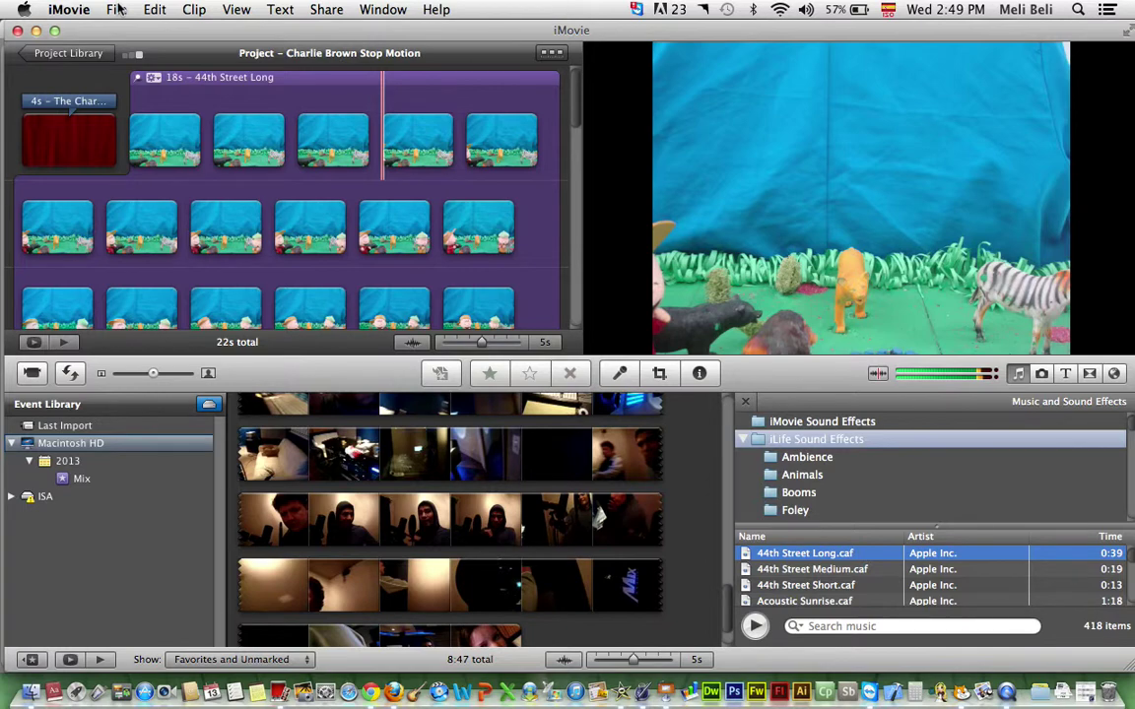
left_click_drag(928, 247, 482, 296)
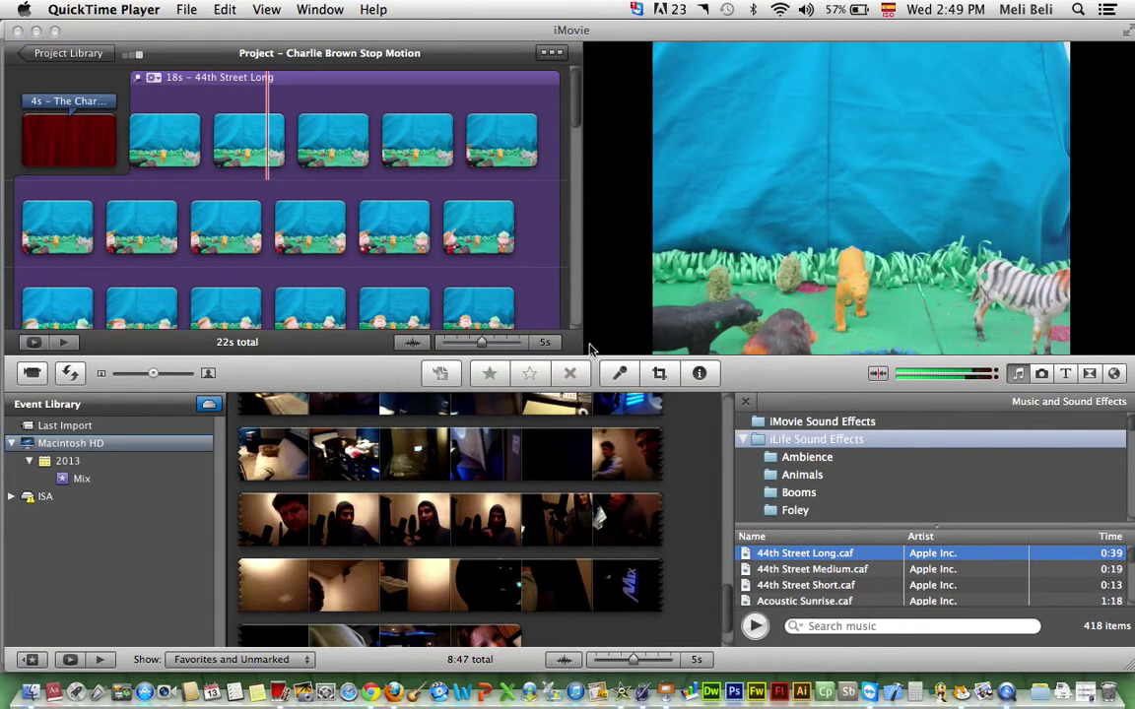